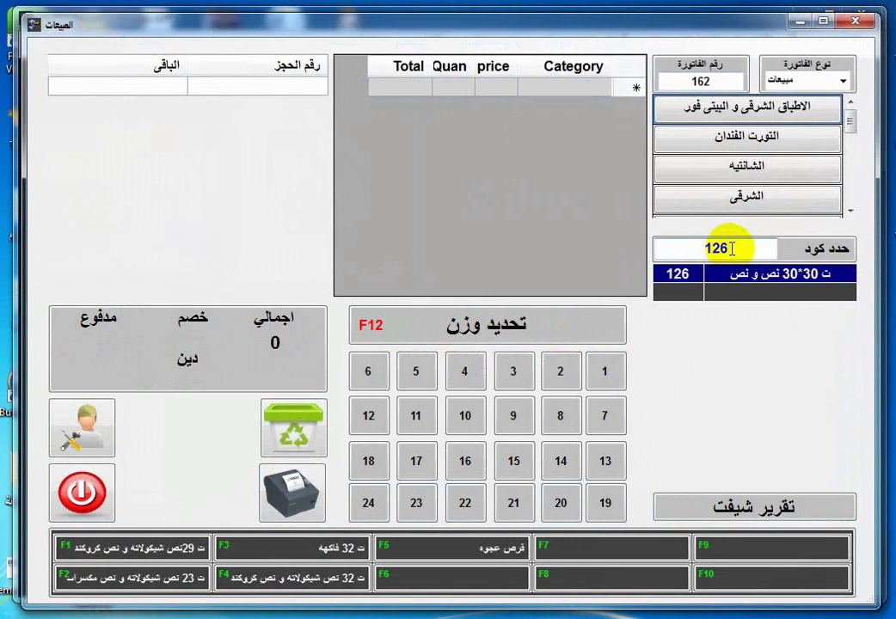
Replace the old code in the حدد كود box with item code 135.
key("BackSpace")
key("BackSpace")
type("221")
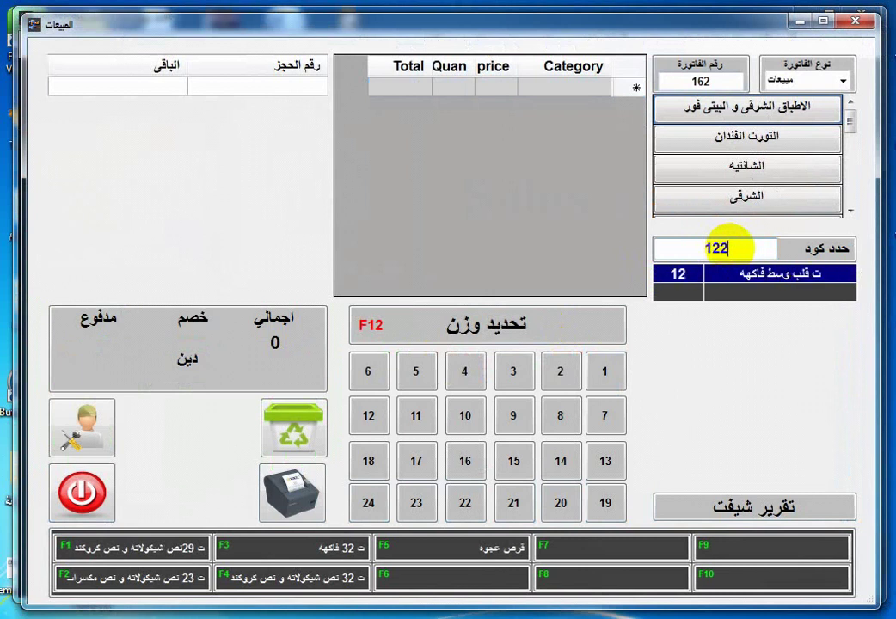
key("BackSpace")
key("BackSpace")
key("BackSpace")
key("BackSpace")
type("13")
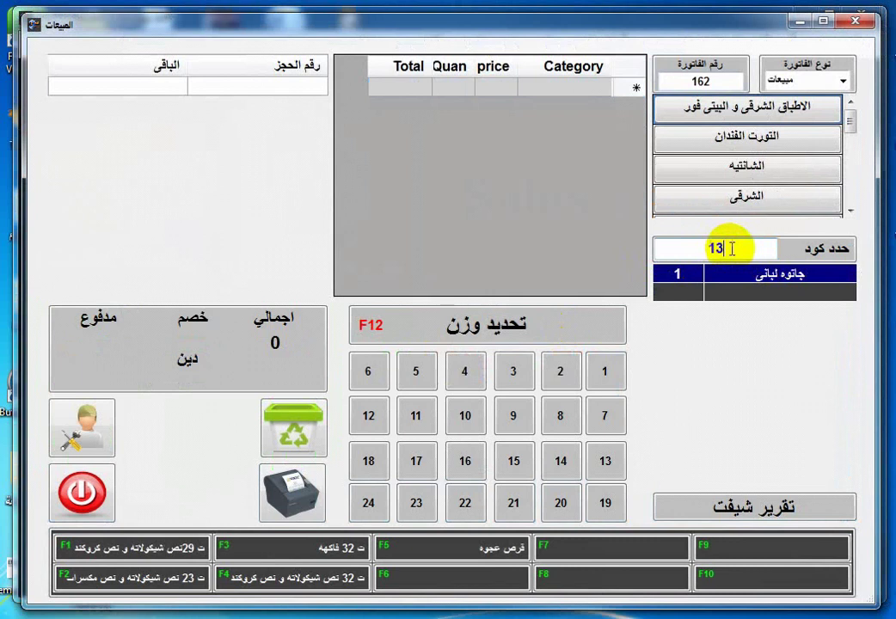
type("5")
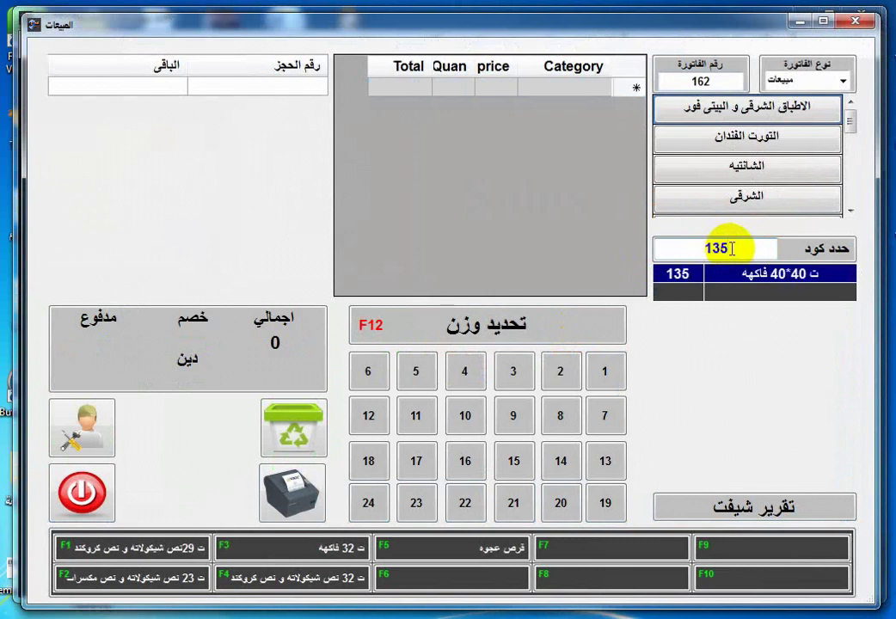
Add item 135 with quantity 3, then again with weight 2.5, for a 2062.5 total.
left_click(521, 372)
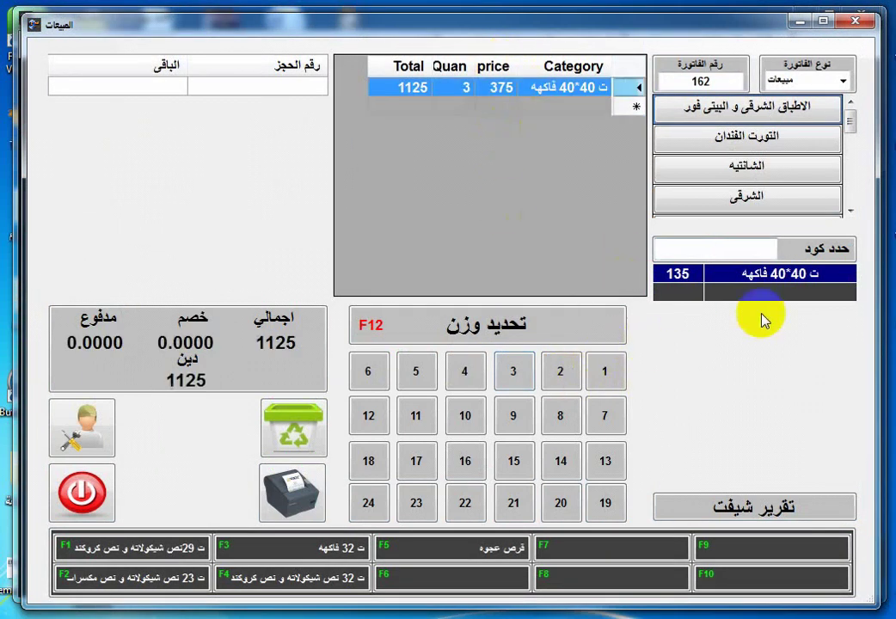
left_click(752, 249)
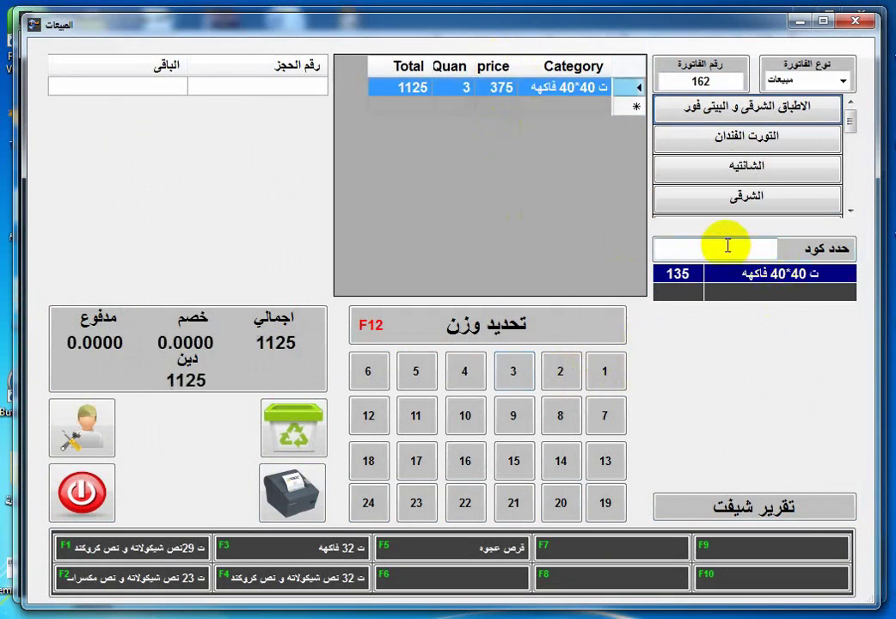
type("135")
key("Return")
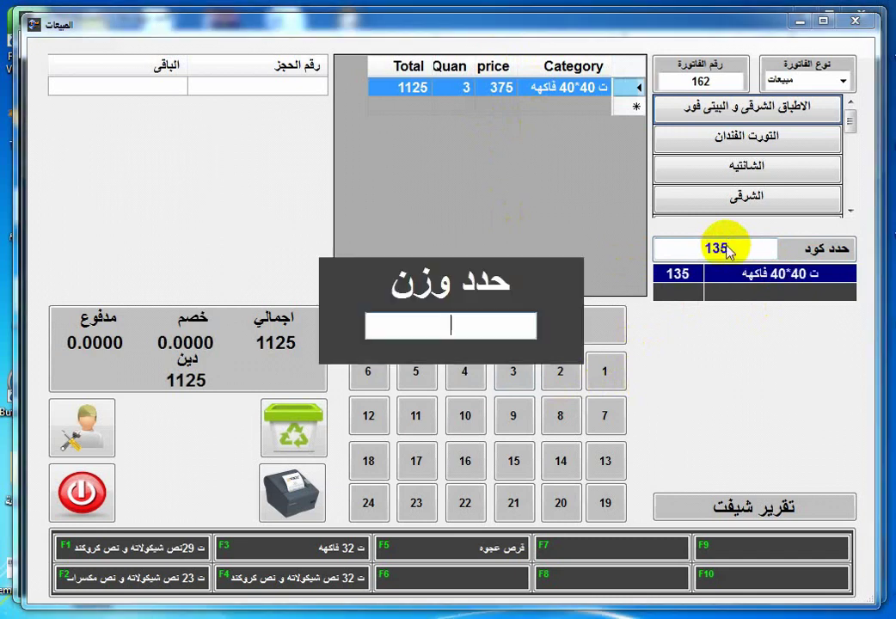
type("2.5")
key("Return")
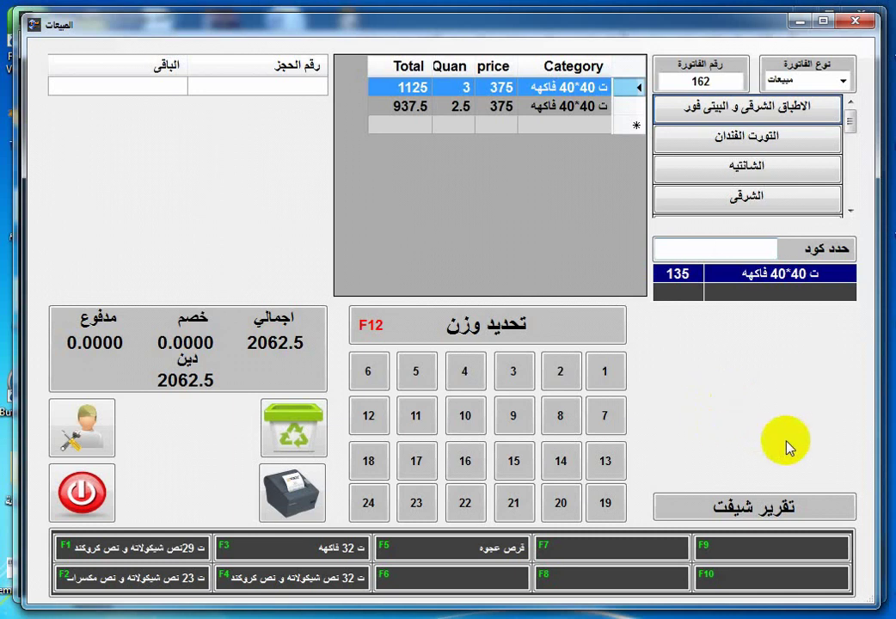
left_click(792, 553)
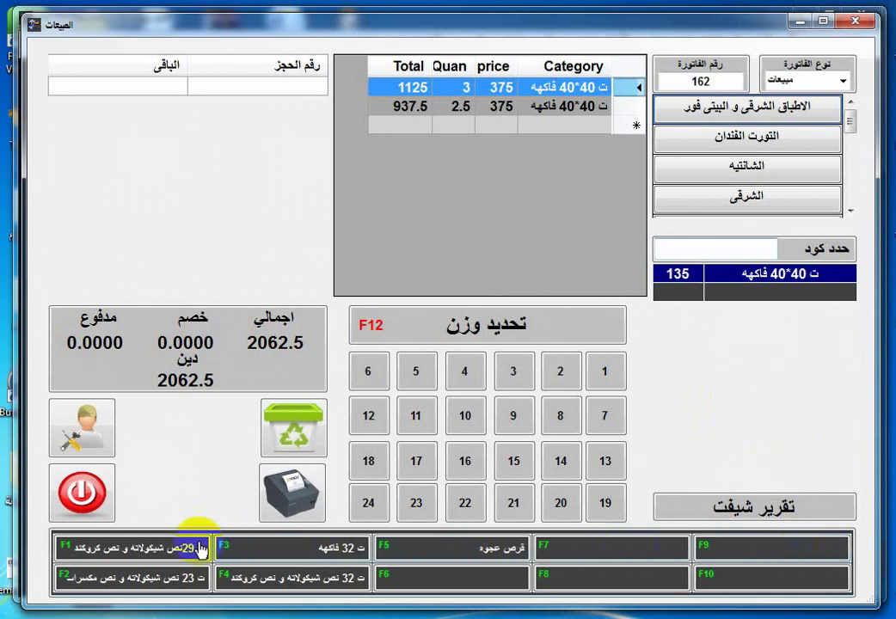
left_click(691, 574)
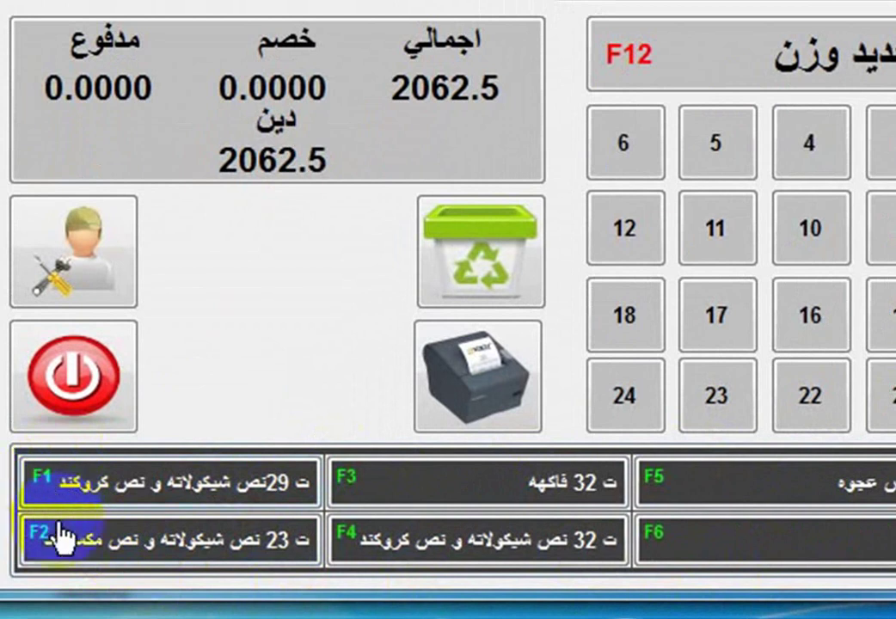
left_click(359, 523)
left_click(877, 537)
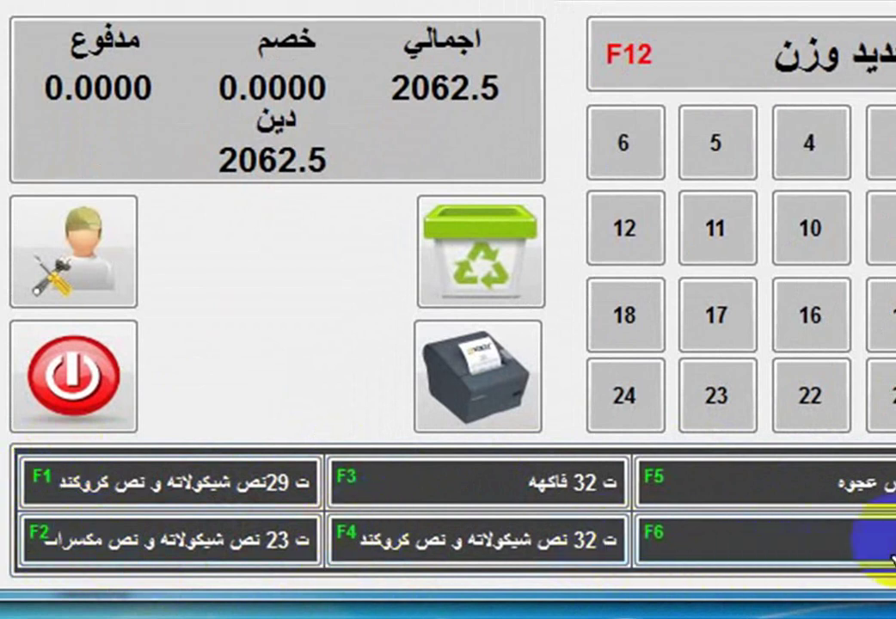
left_click(119, 550)
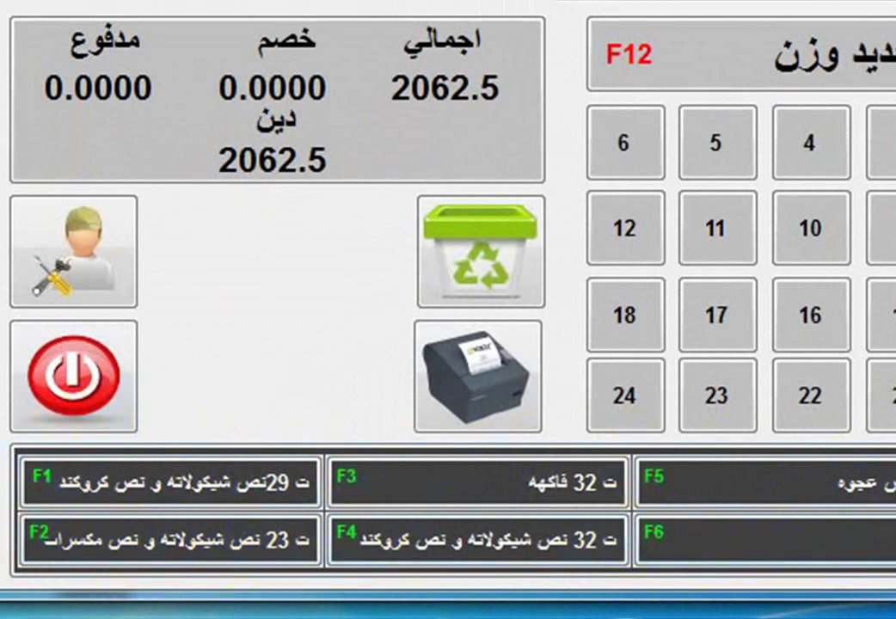
left_click(434, 485)
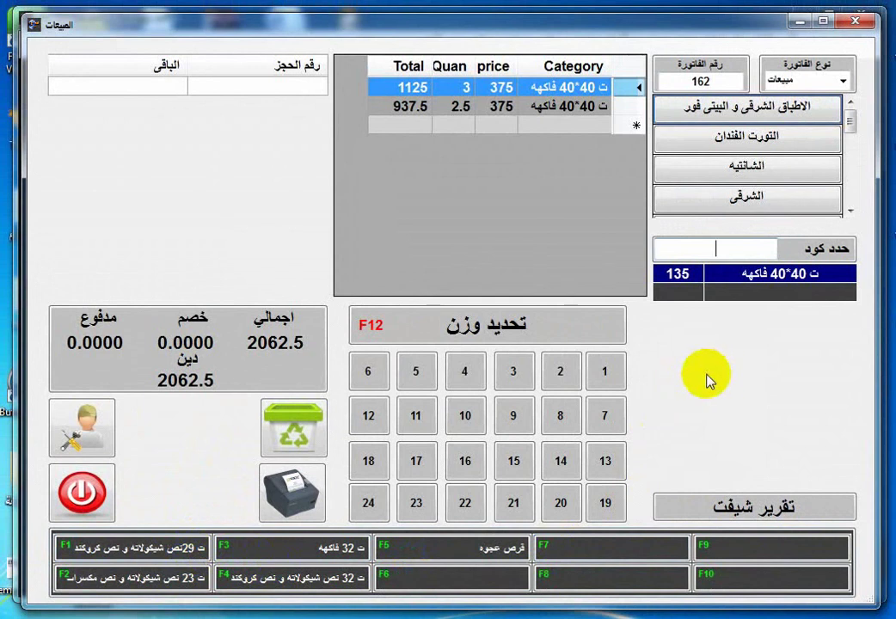
Add 3 of item 105 from the الشانيه category.
left_click(736, 167)
left_click(756, 329)
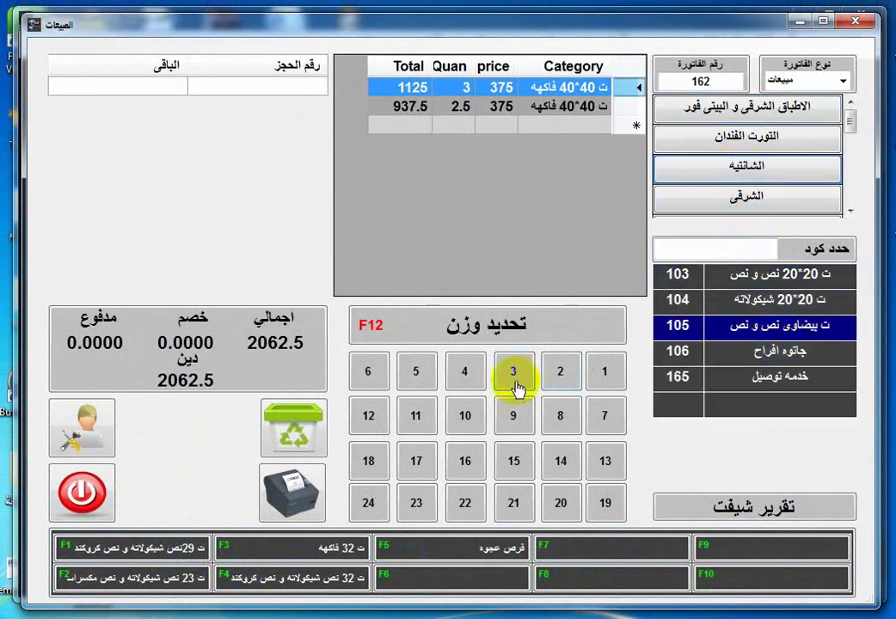
left_click(513, 371)
Add 4 كنافه عثمانلى (item 81) from the الشرقى category.
left_click(746, 197)
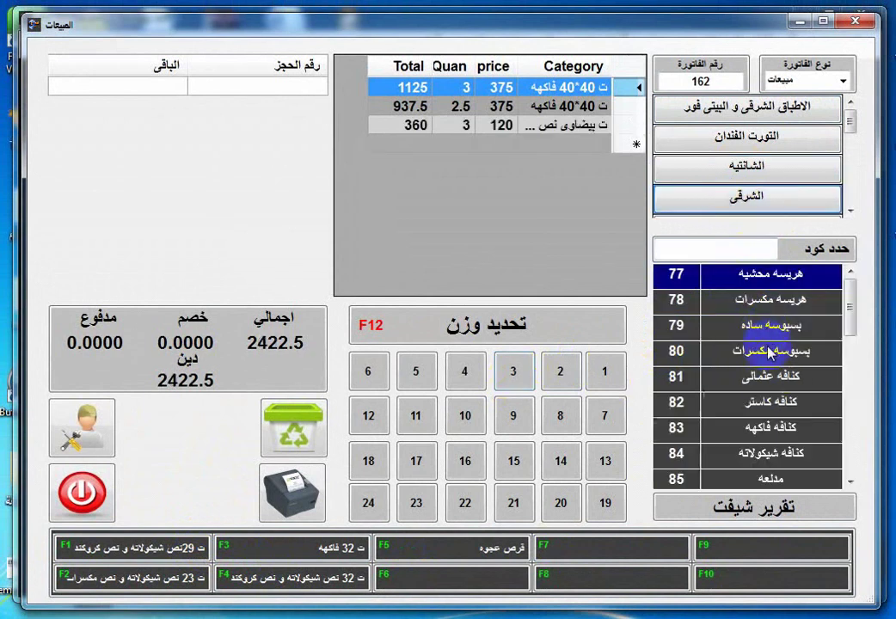
left_click(757, 375)
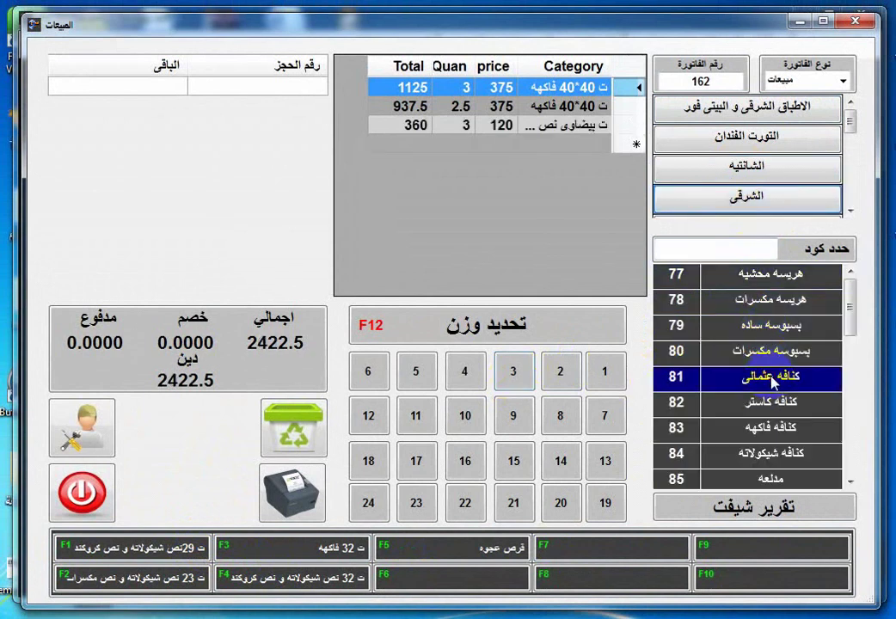
left_click(451, 385)
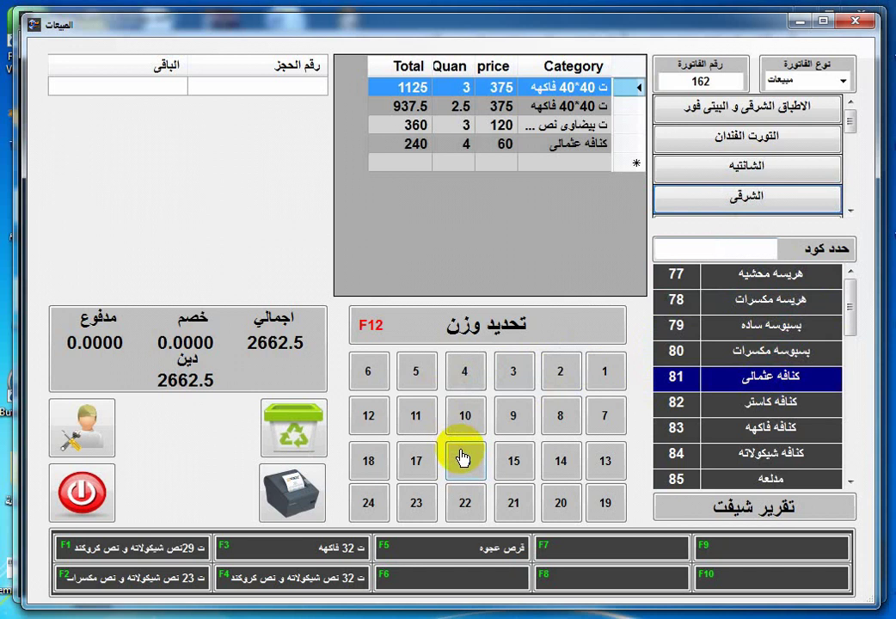
Add quick items 29 ×5 (F1), 25 ×2.5 (F2) and قرص عجوه ×3 (F5).
left_click(178, 552)
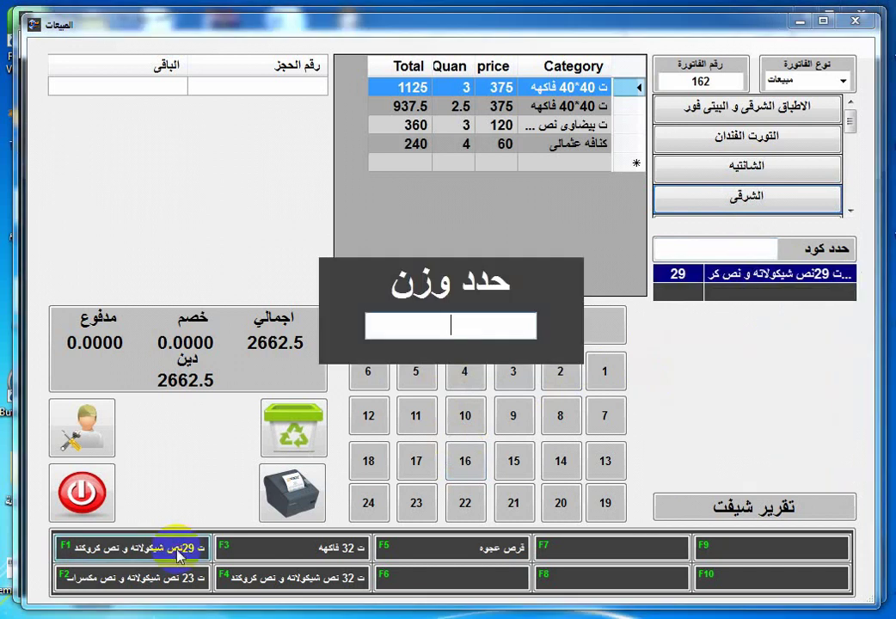
left_click(710, 277)
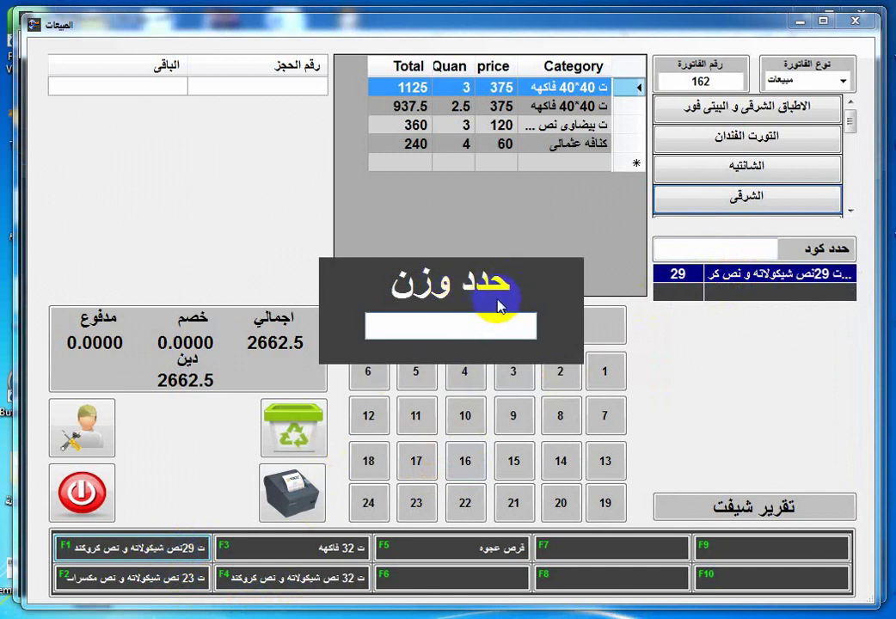
type("5")
key("Return")
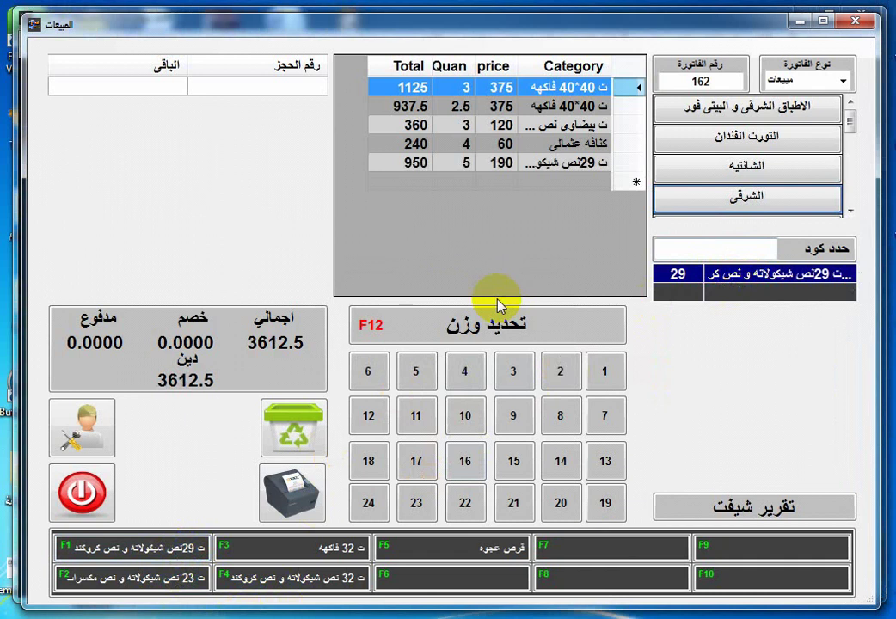
left_click(151, 584)
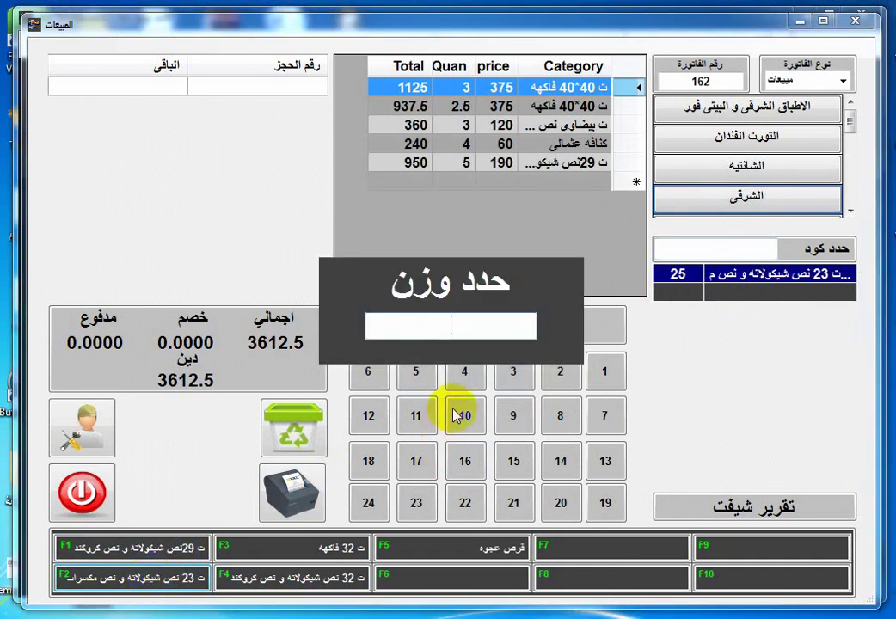
type("2.5")
key("Return")
left_click(444, 555)
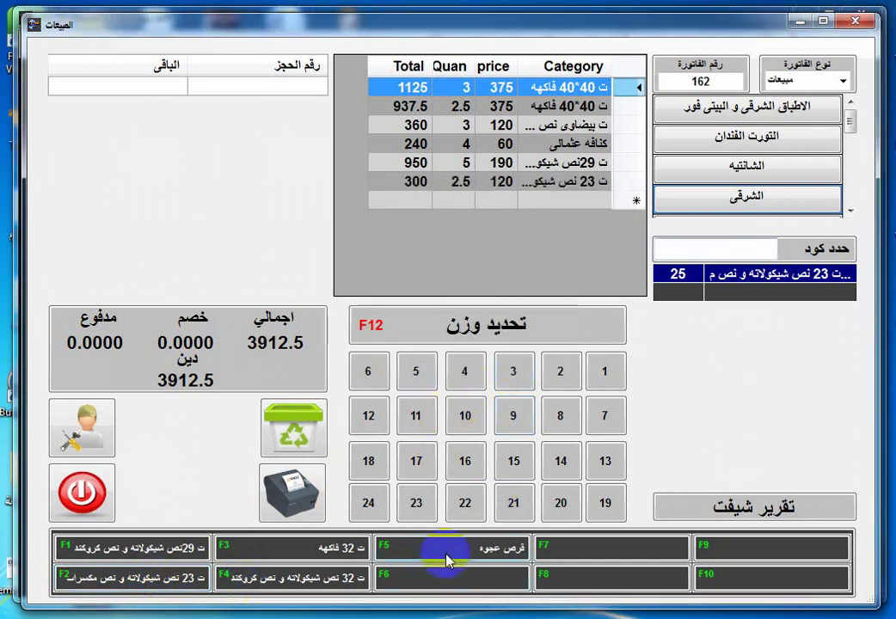
type("3")
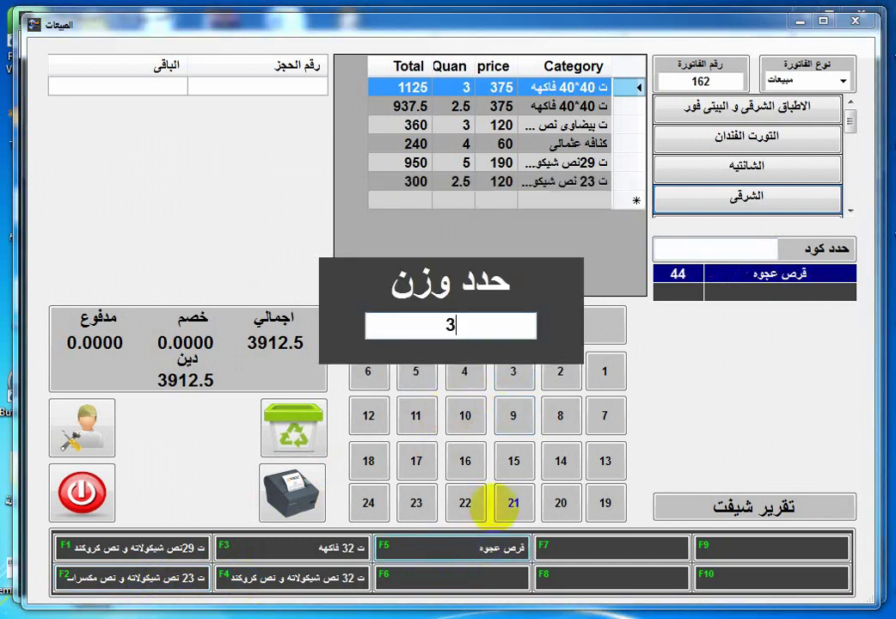
key("Return")
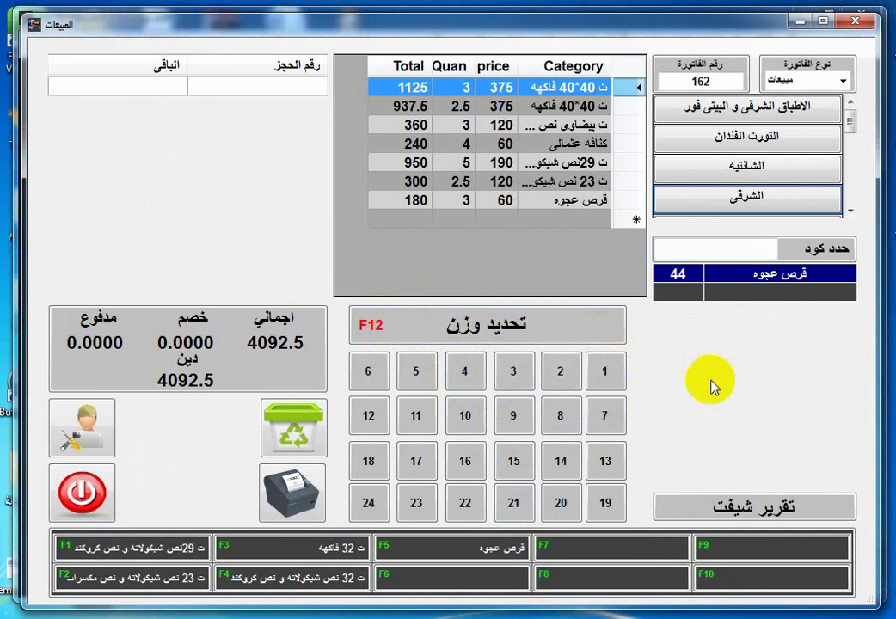
key("F3")
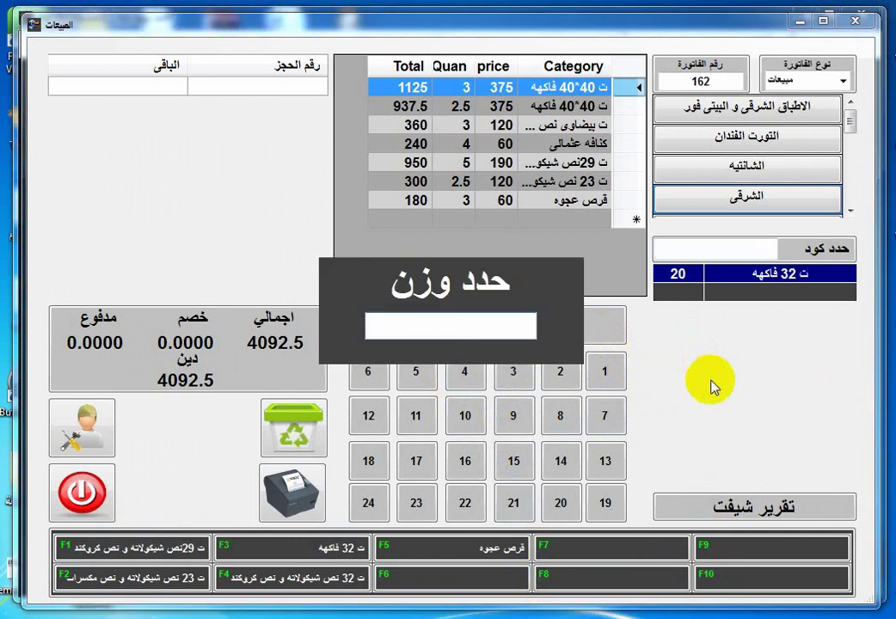
Add 2 ت 32 فاكهه and 5 ت 32 نص شيكو (item 30), reaching 5842.5.
type("2")
key("Return")
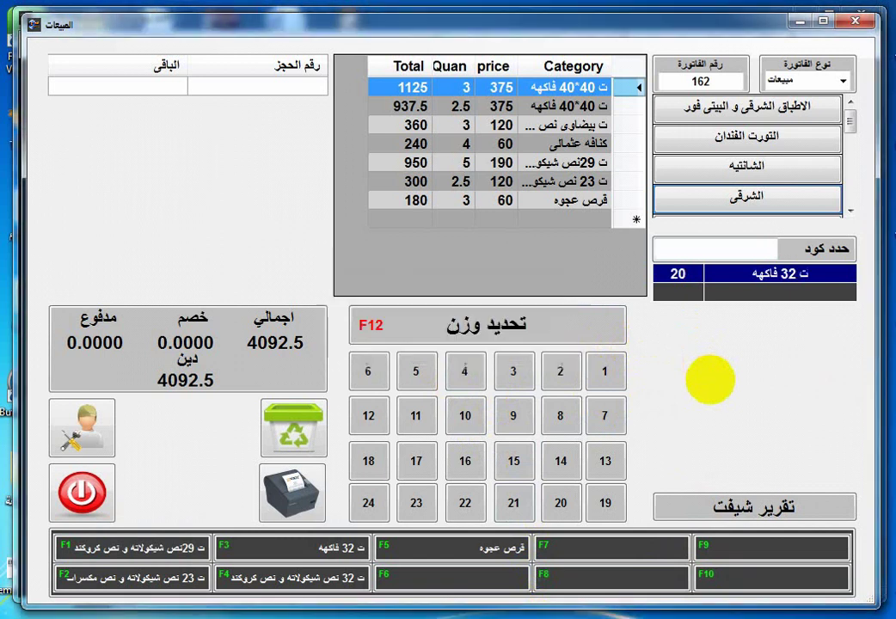
left_click(516, 368)
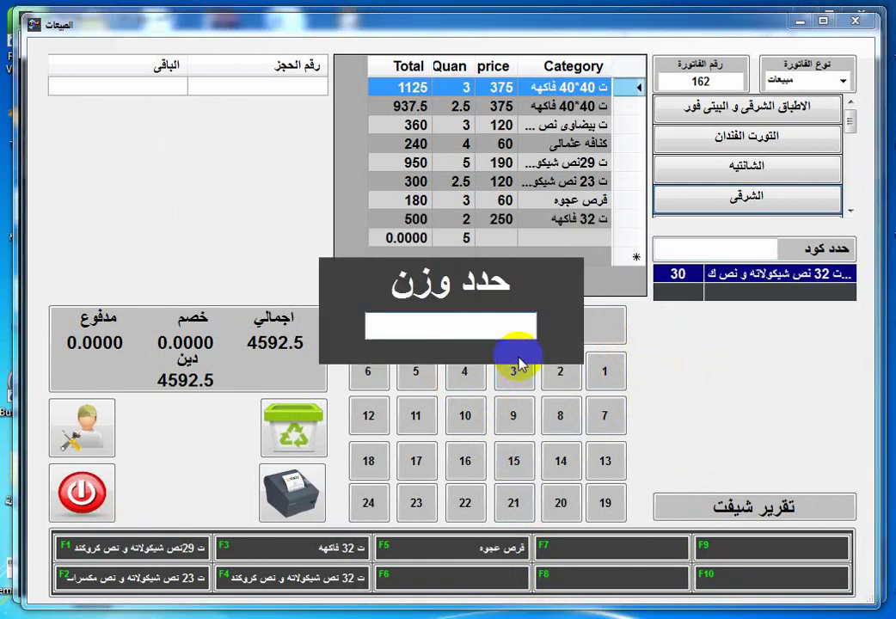
type("5")
key("Return")
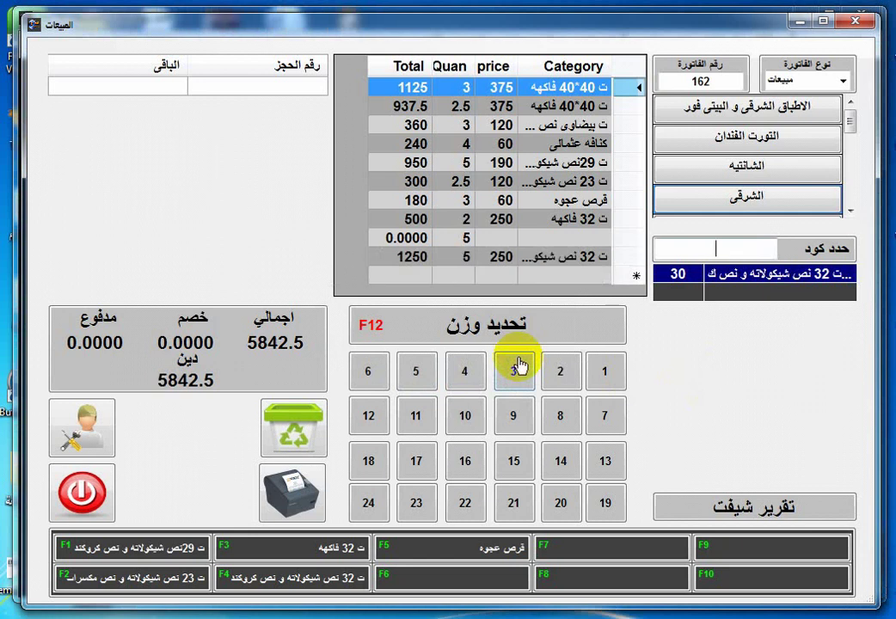
left_click(526, 563)
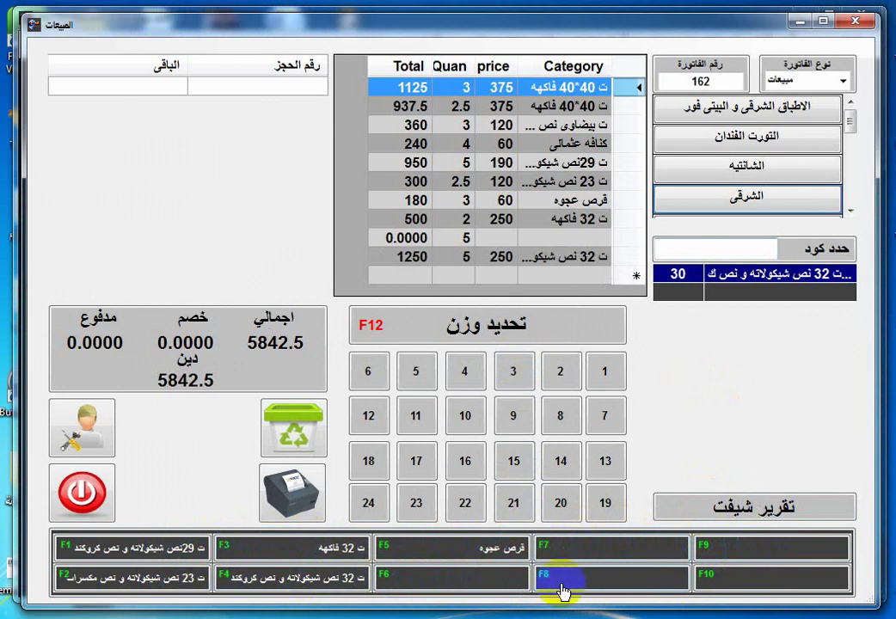
Close the invoice, open the الاكثر مبيعا window from main data, and list the F-keys.
left_click(856, 20)
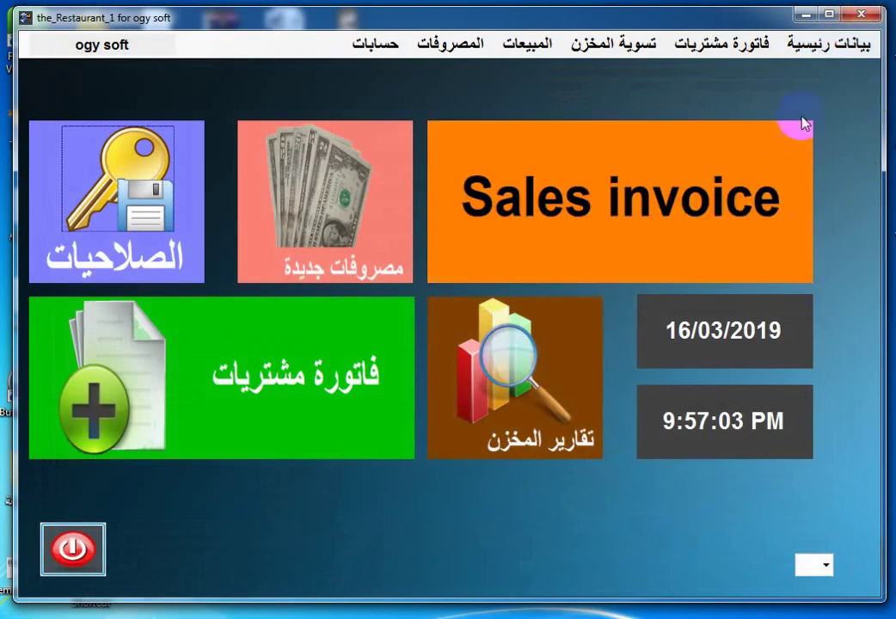
left_click(838, 44)
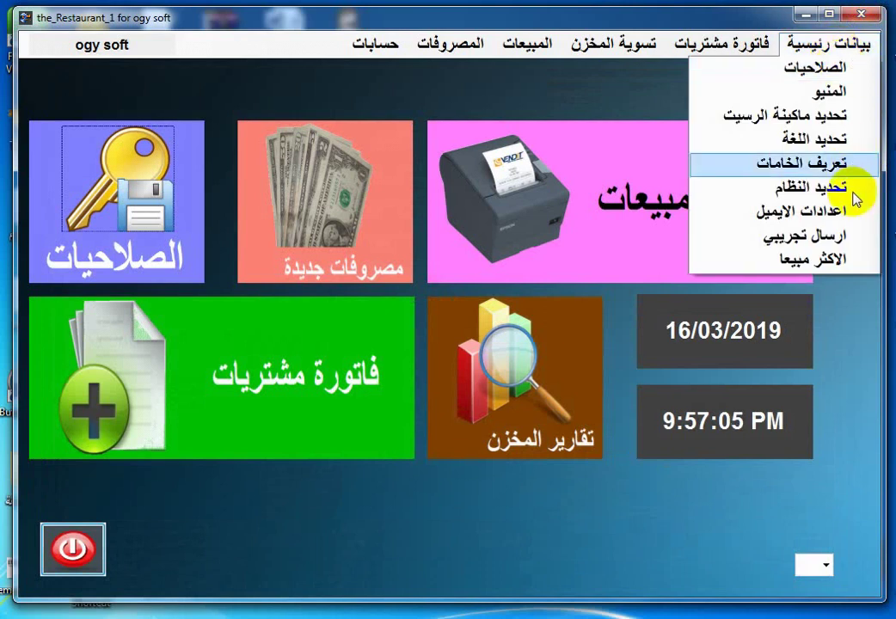
left_click(839, 265)
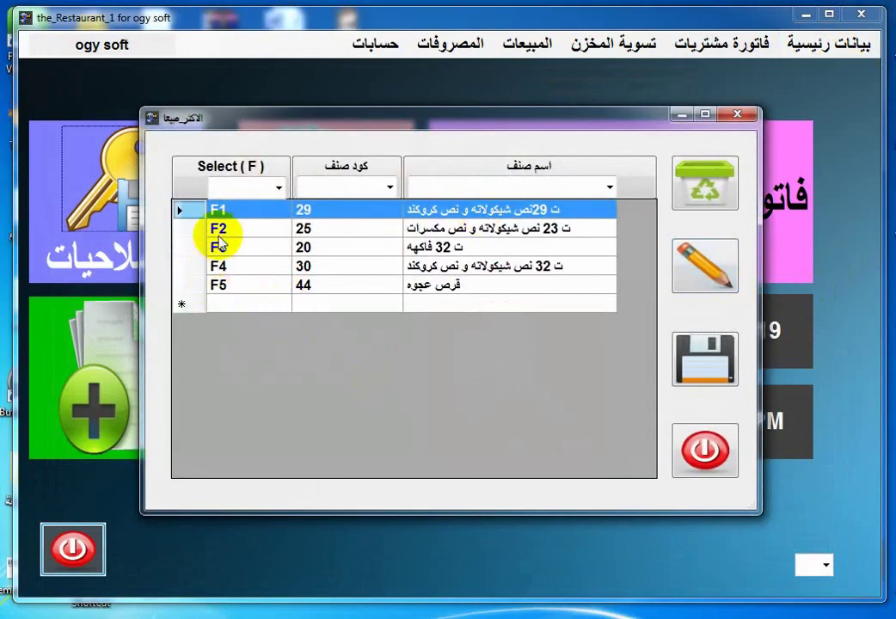
left_click(279, 187)
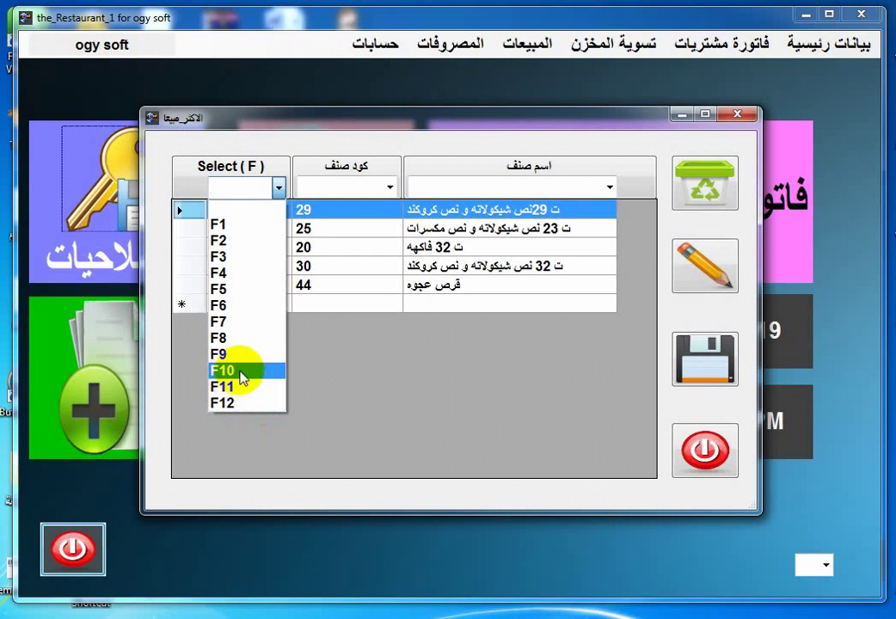
Assign F6 to the first item row and save F1 as ت 29 نص و نص.
left_click(226, 252)
left_click(710, 284)
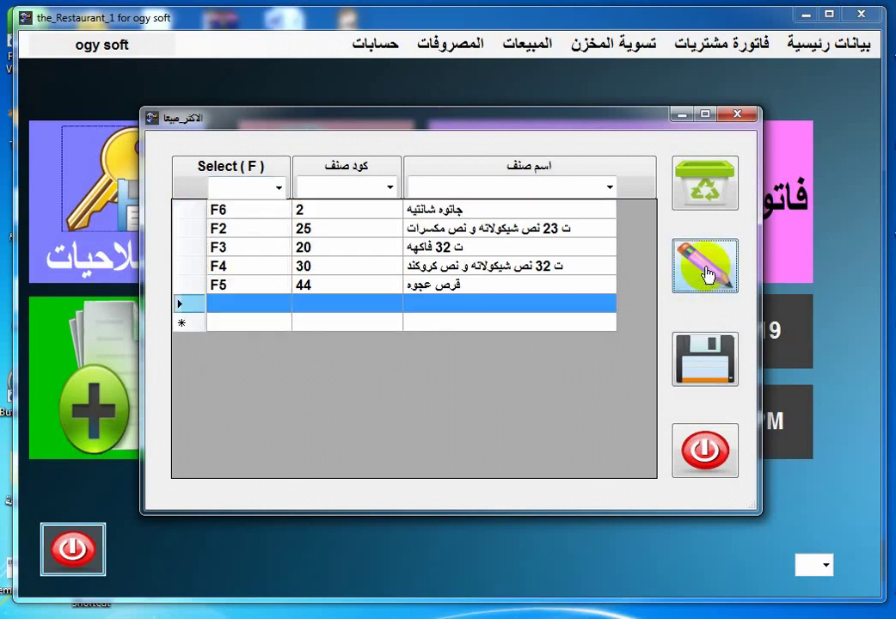
left_click(279, 188)
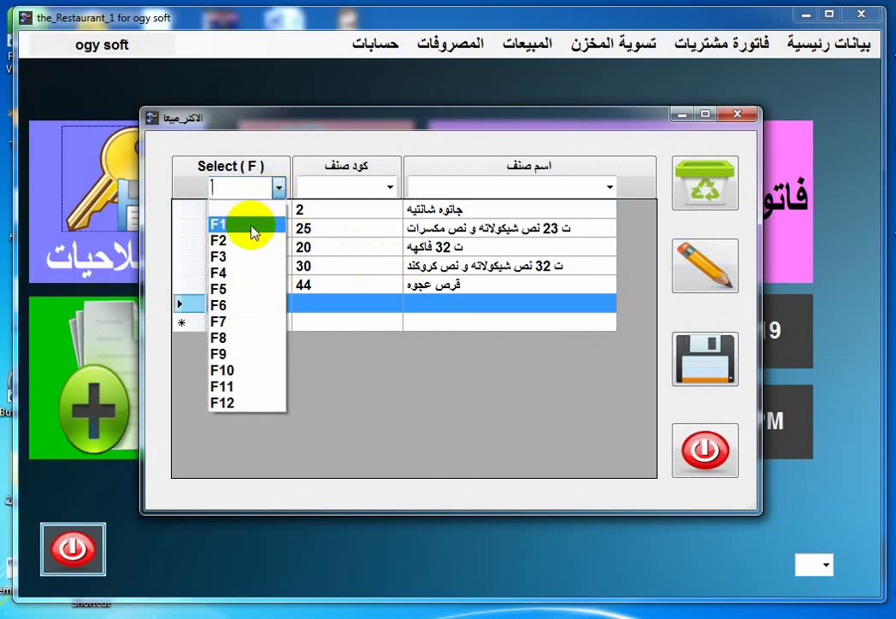
left_click(245, 224)
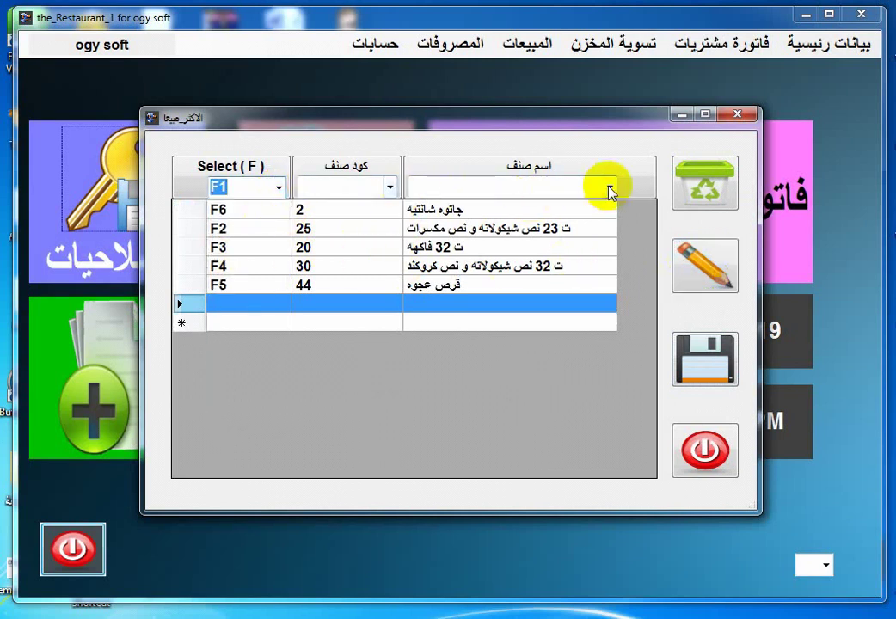
left_click(610, 186)
left_click(570, 251)
left_click(705, 359)
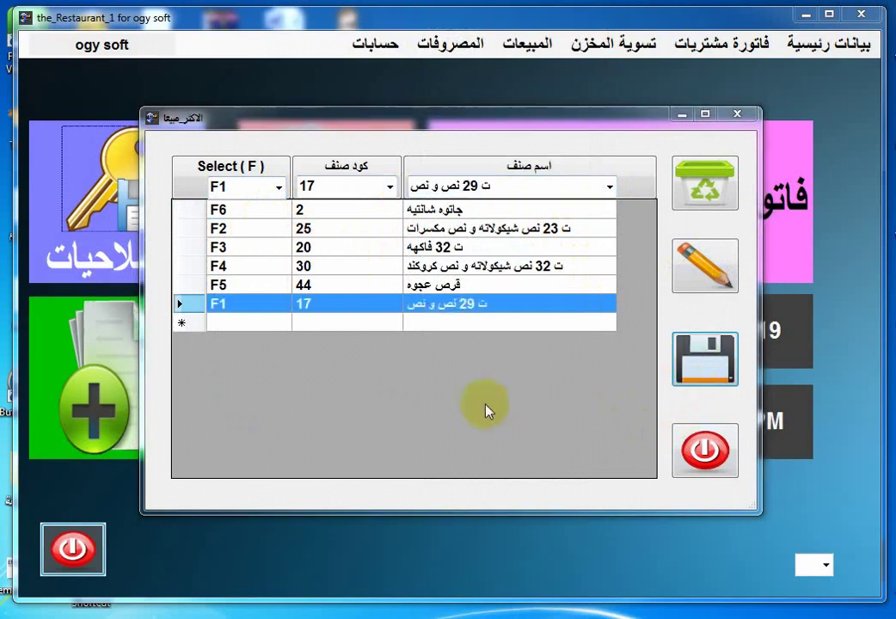
left_click(471, 377)
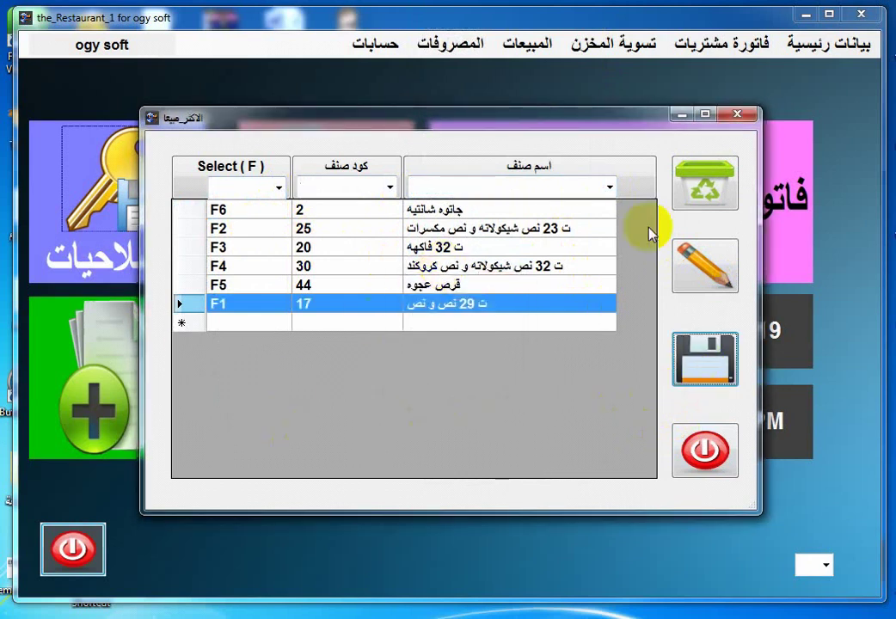
Save a new shortcut mapping F7 to قرص مشبك كبير.
left_click(690, 283)
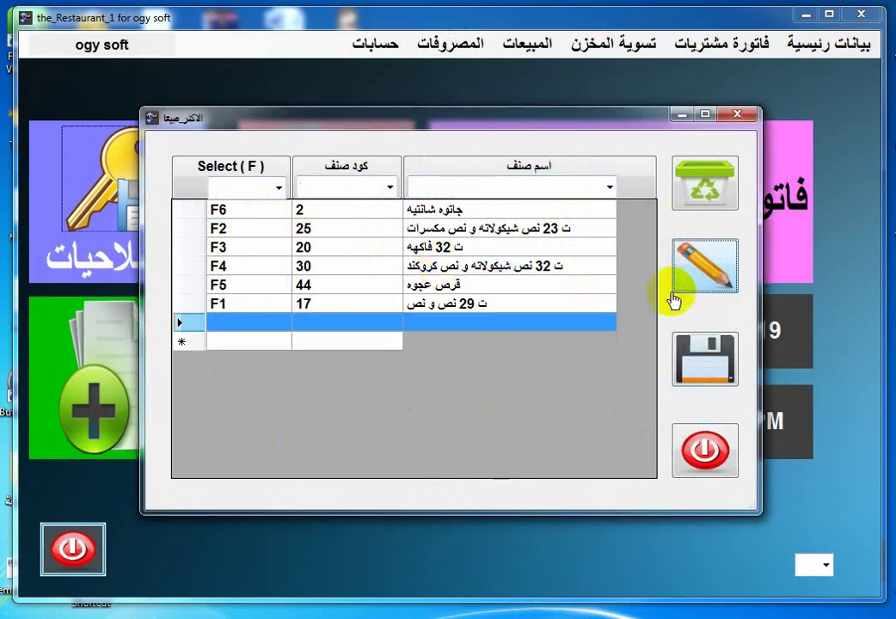
left_click(278, 187)
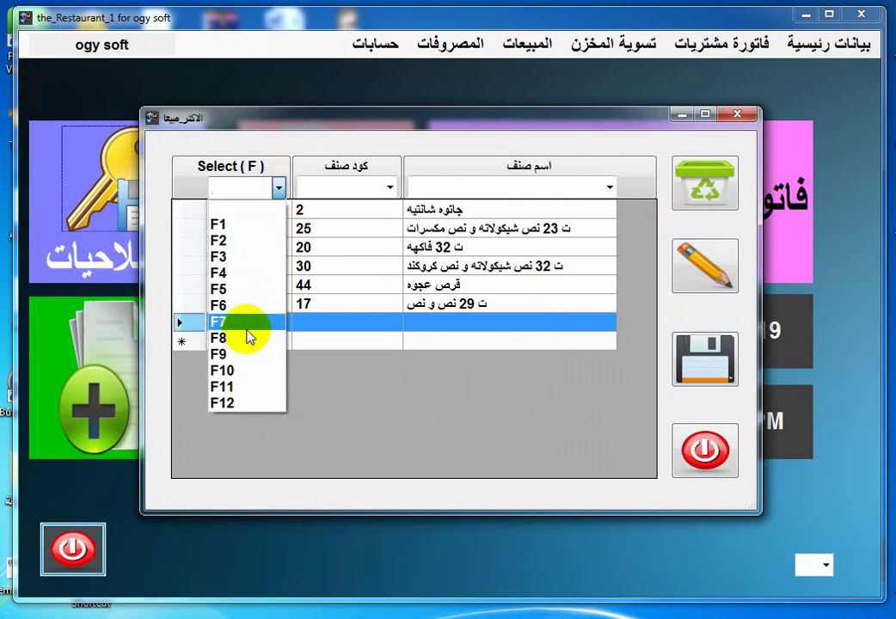
left_click(241, 323)
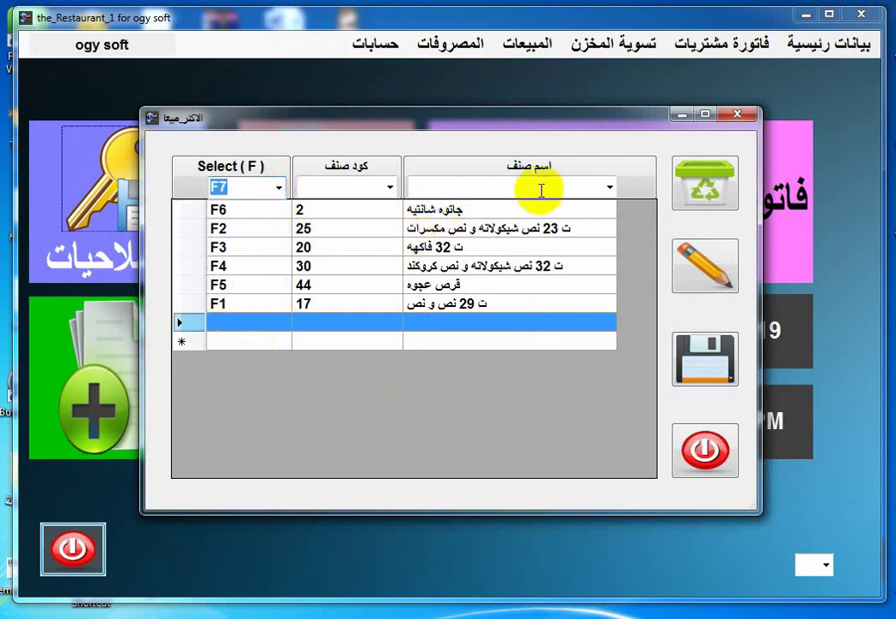
left_click(609, 187)
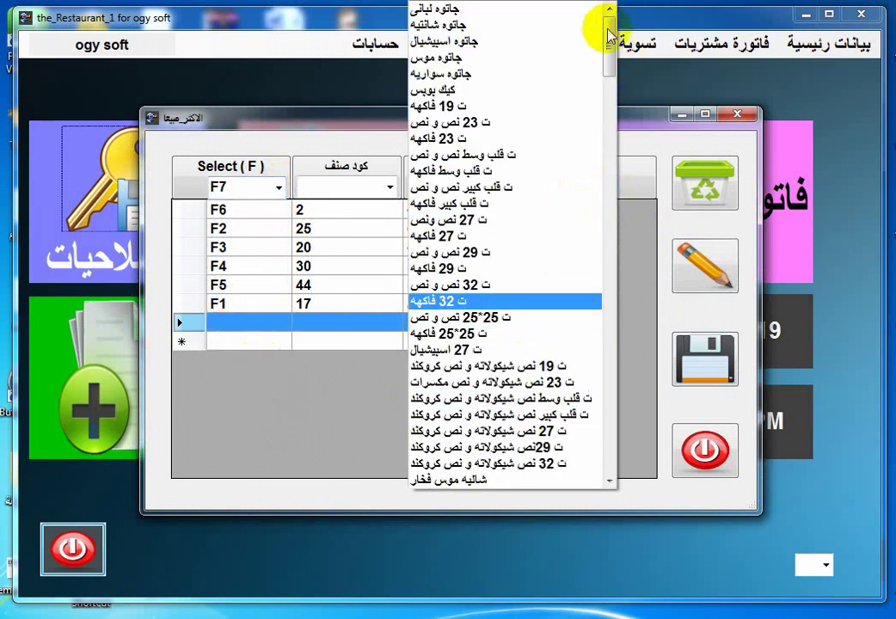
left_click_drag(608, 34, 523, 266)
left_click(524, 265)
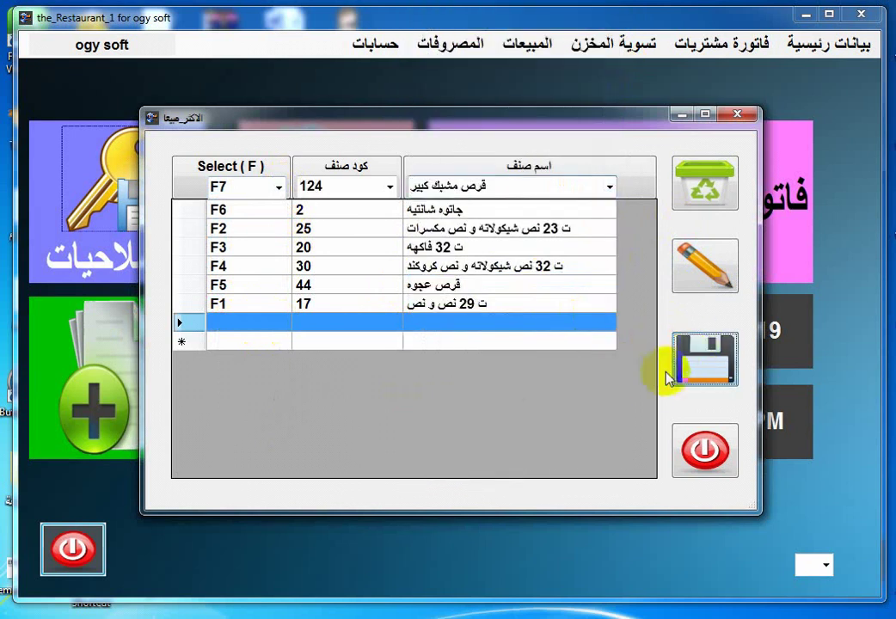
left_click(669, 379)
left_click(492, 373)
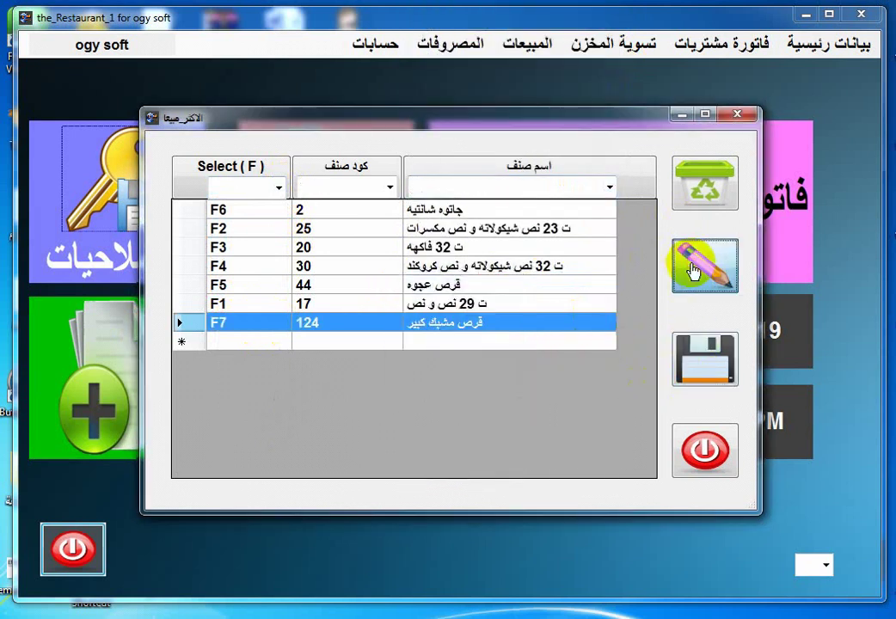
Save F10 as اسبونج بوب and close the shortcut assignment window.
left_click(692, 270)
left_click(610, 187)
left_click(593, 268)
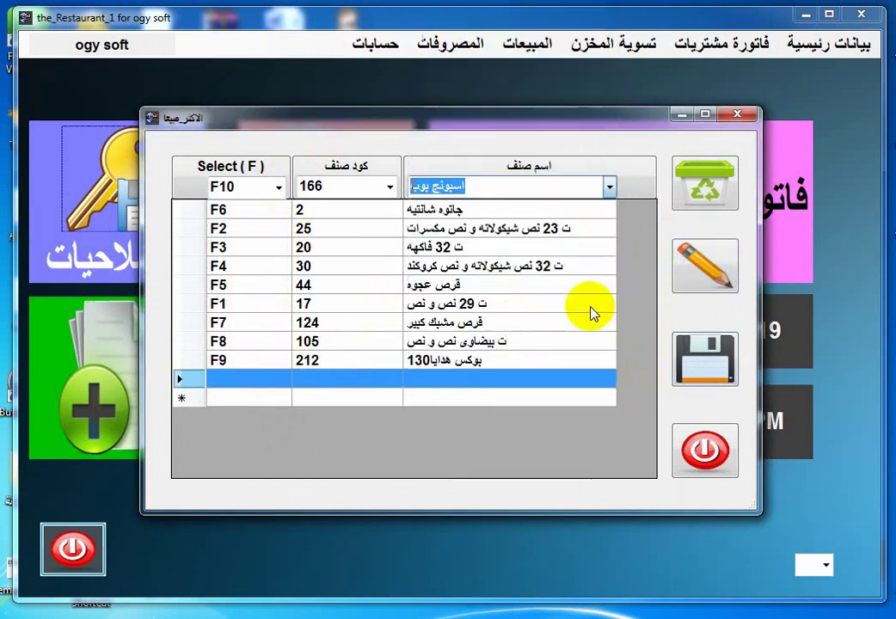
left_click(700, 365)
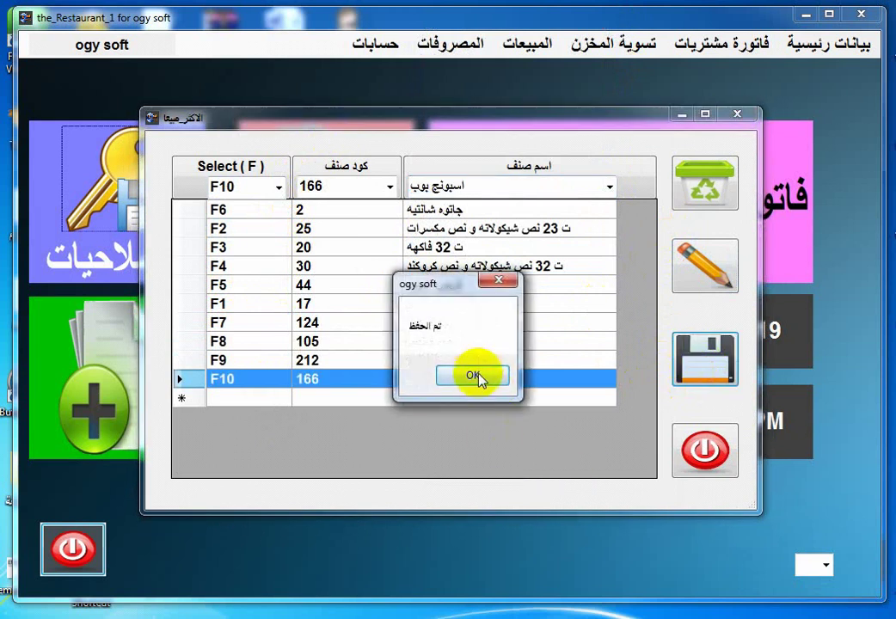
left_click(474, 375)
left_click(704, 450)
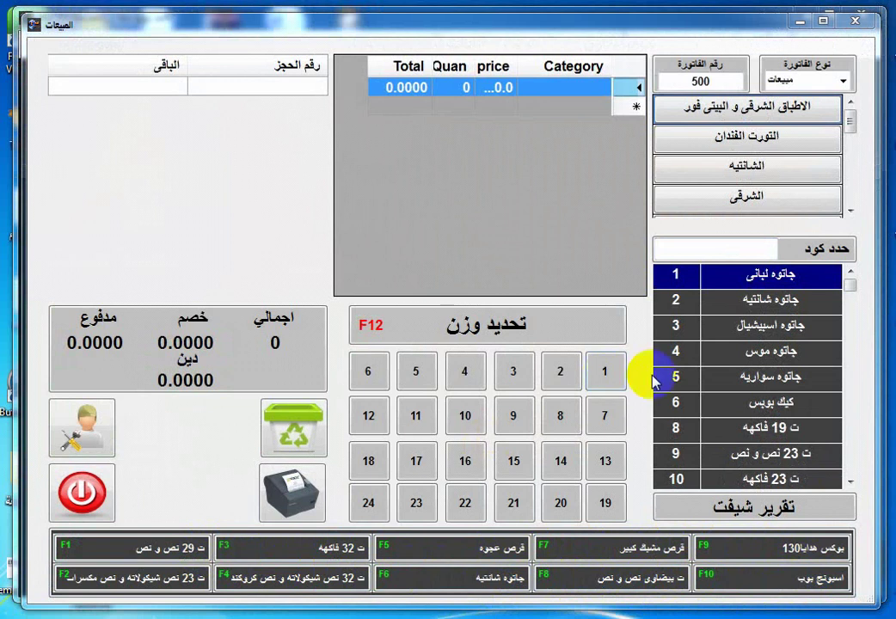
Add 5 بوكس هدايا130 (F9), 8 قرص مشبك كبير (F7) and 9 قرص عجوه (F5).
left_click(698, 547)
type("5")
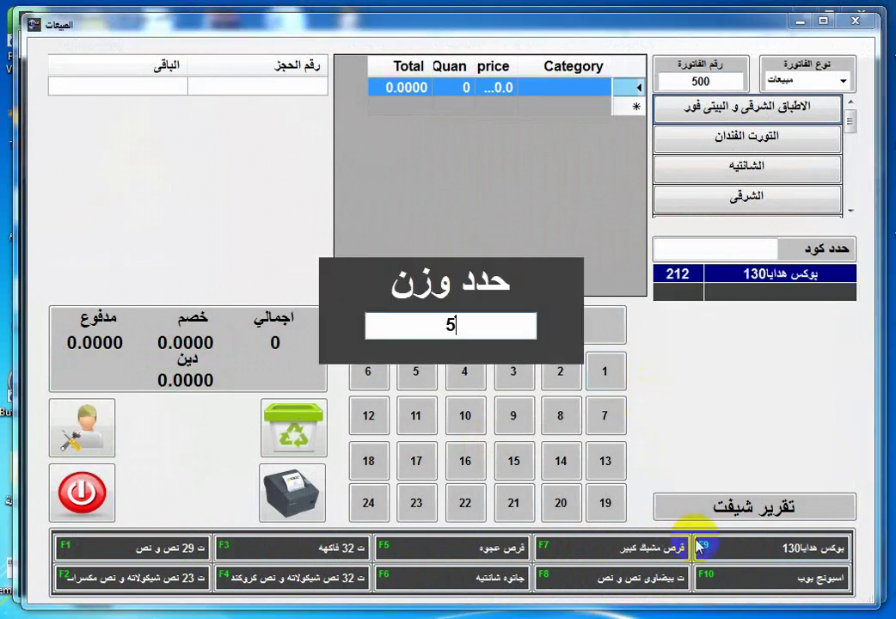
key("Return")
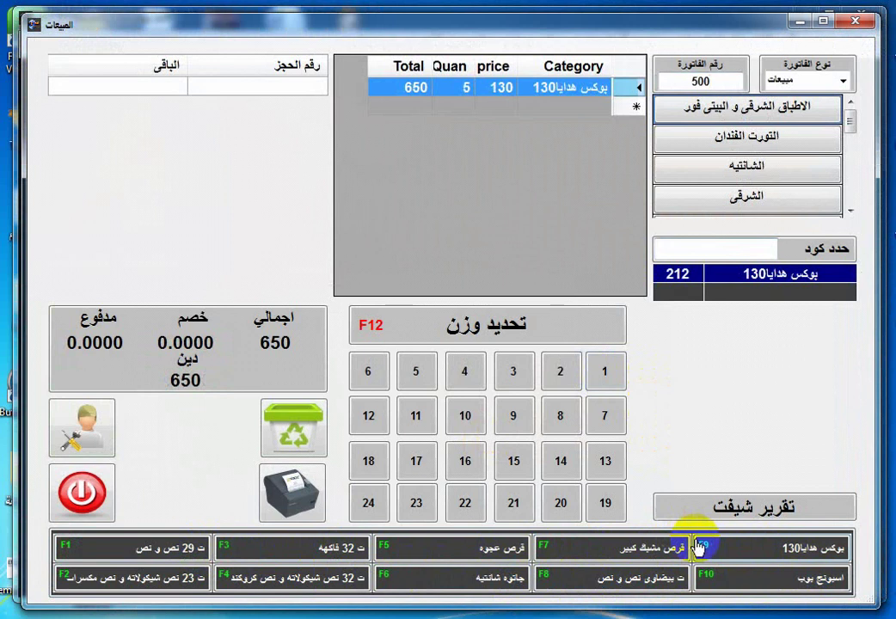
key("F7")
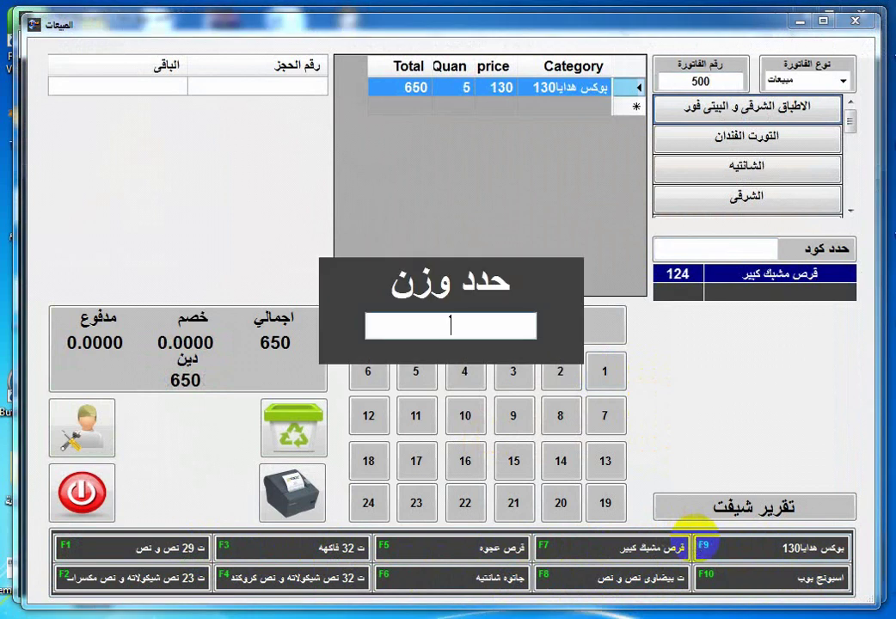
type("8")
key("Return")
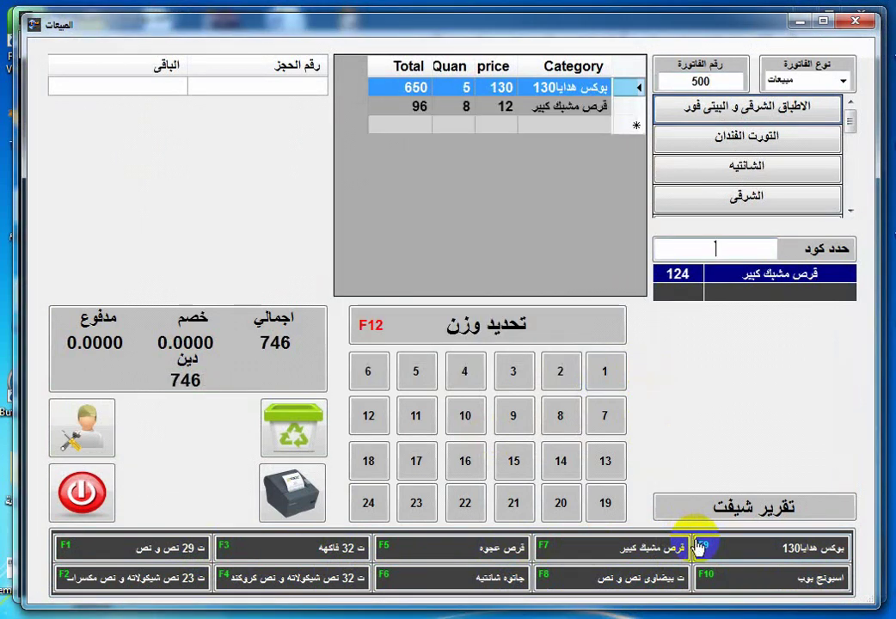
key("F5")
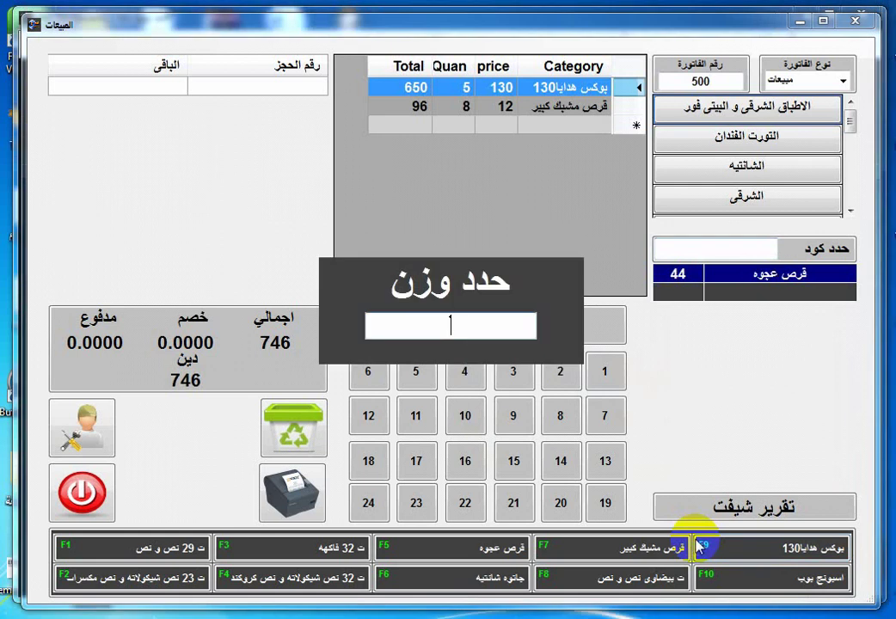
type("9")
key("Return")
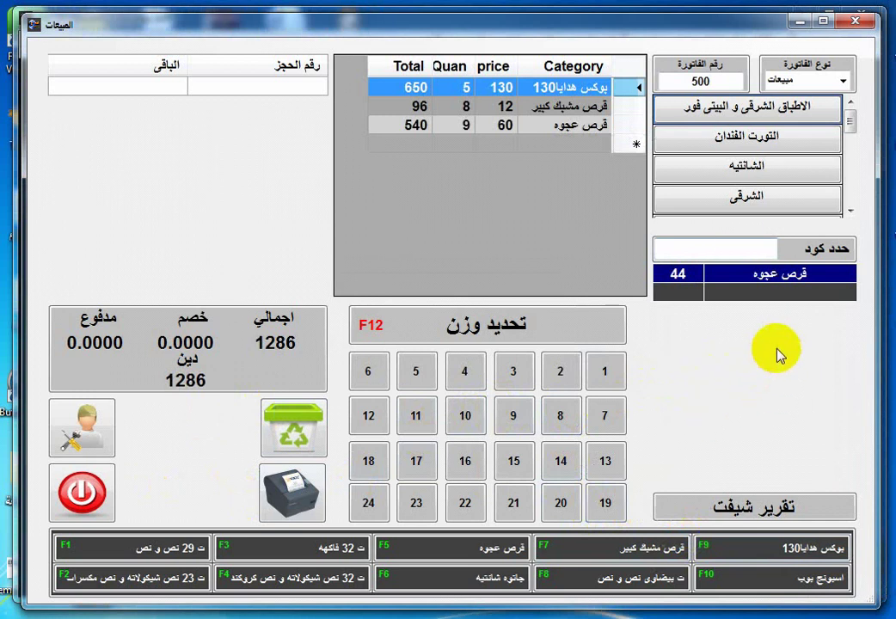
From the التورت الفندان category, add 1 ت 27 فندان and 4 ت 19 فندان.
left_click(771, 142)
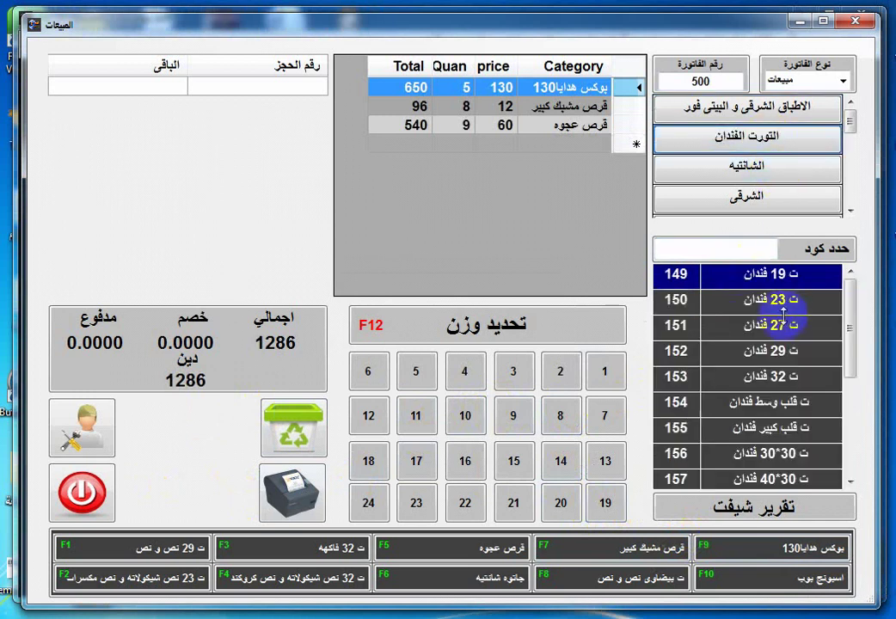
left_click(787, 325)
left_click(604, 372)
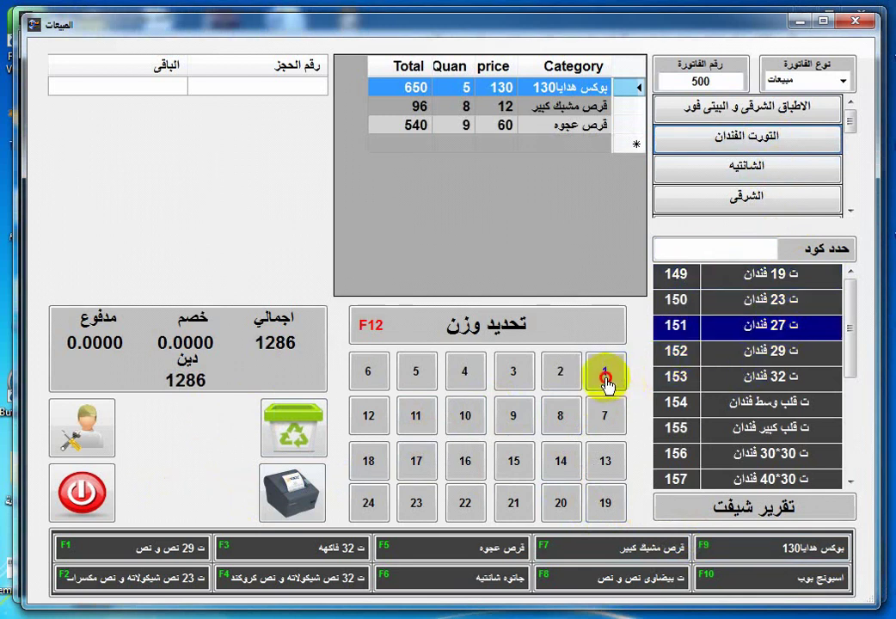
left_click(755, 275)
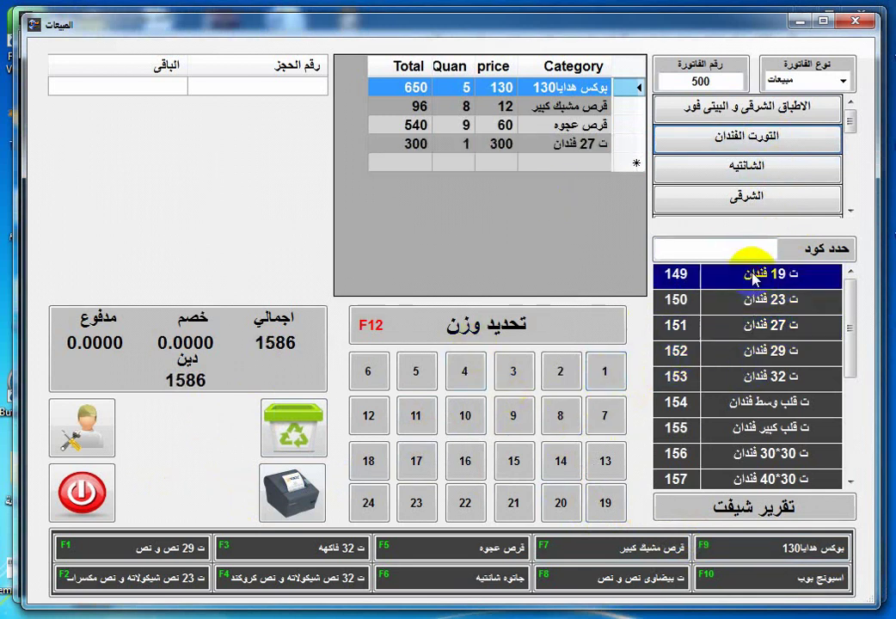
left_click(466, 370)
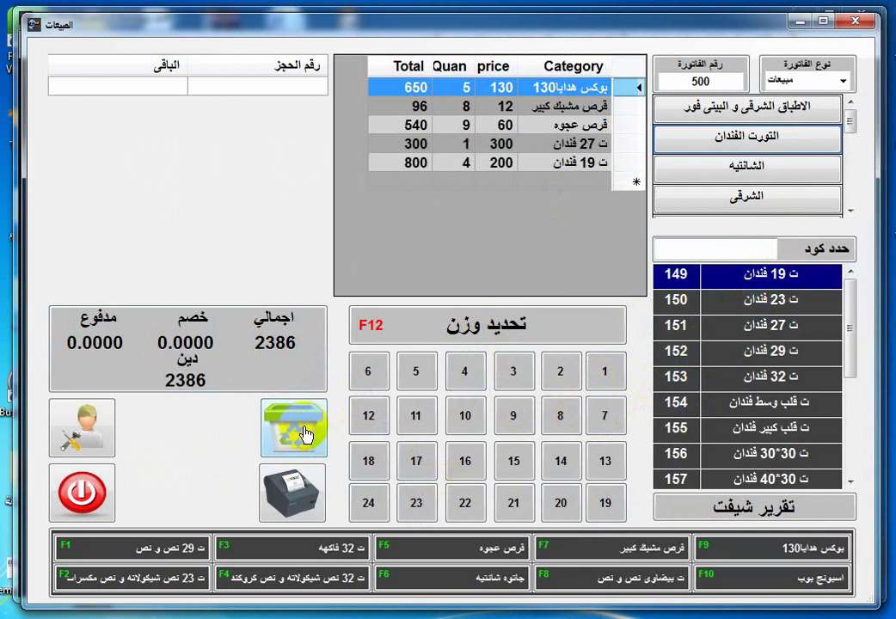
Clear the finished invoice, change the invoice number to 501, and open it to prompt login.
left_click(255, 86)
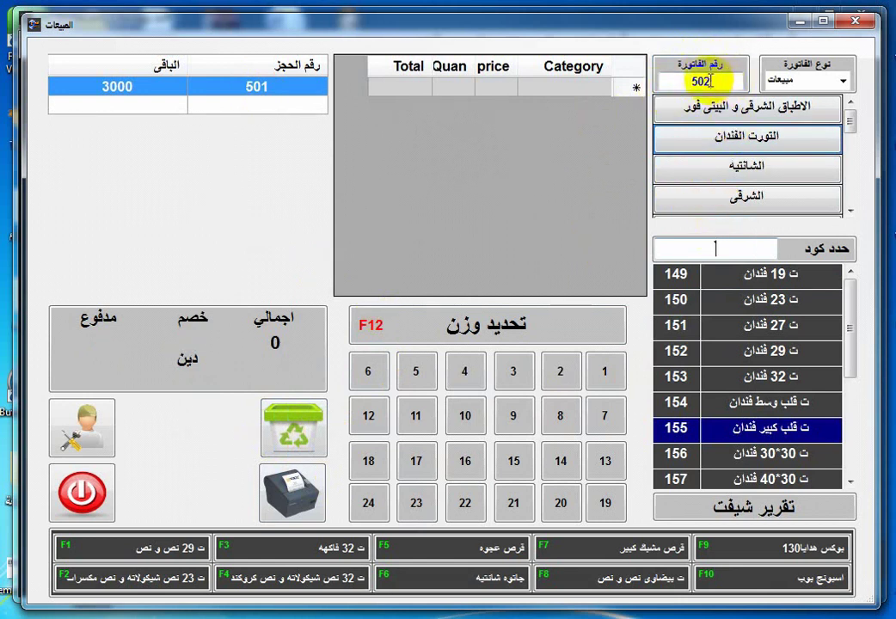
left_click_drag(712, 82, 703, 81)
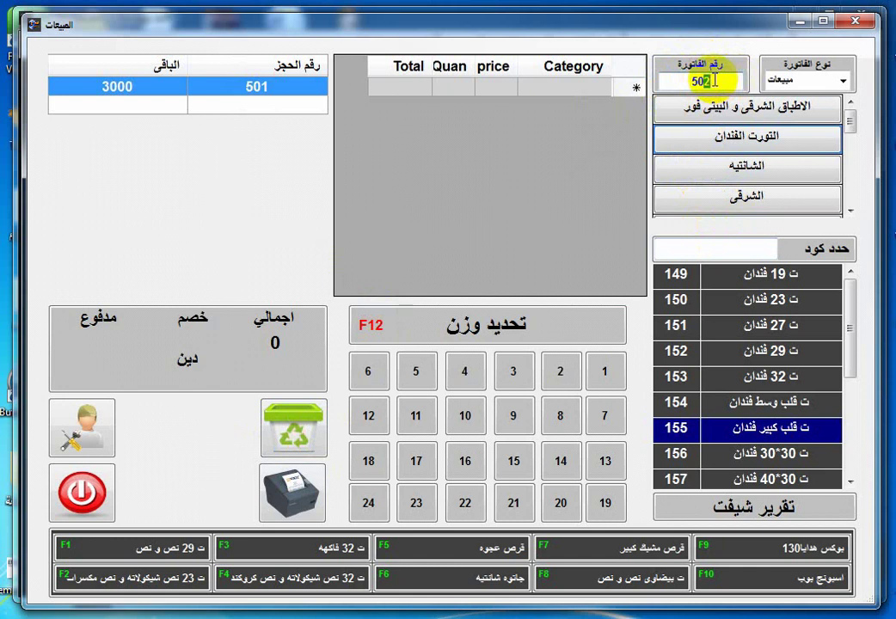
type("1")
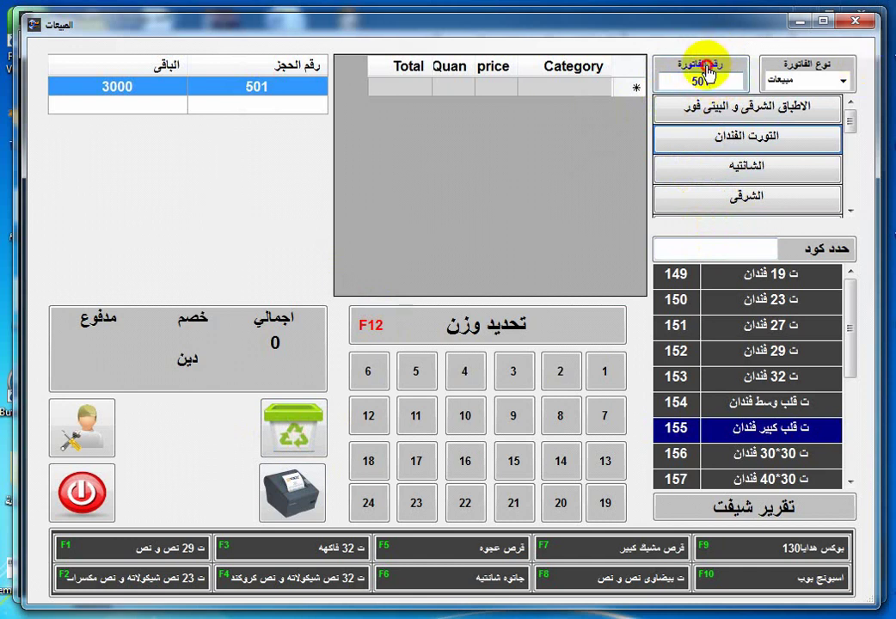
left_click(705, 74)
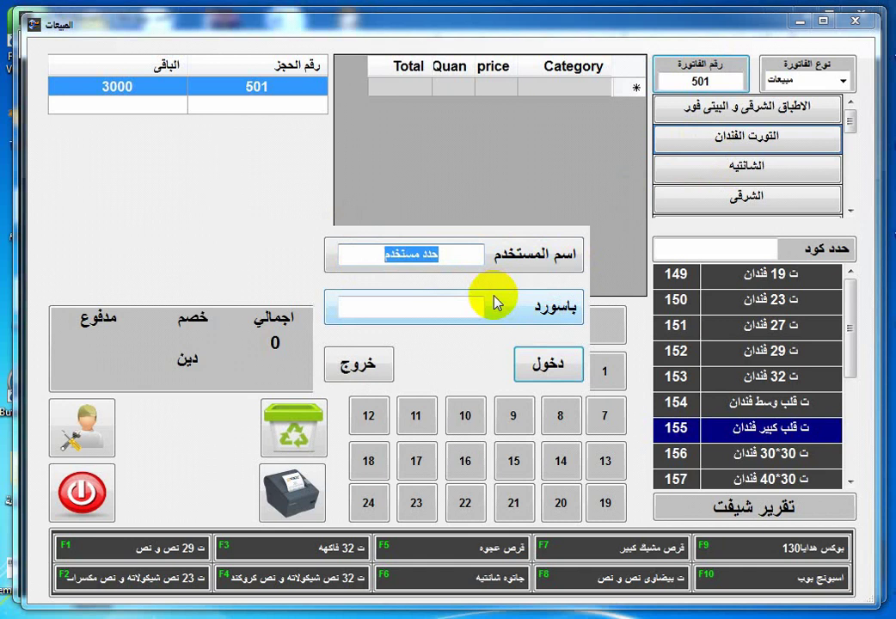
Try logging in with a non-admin username and password, then dismiss the no-permission warning.
type("غفغتةالغأ")
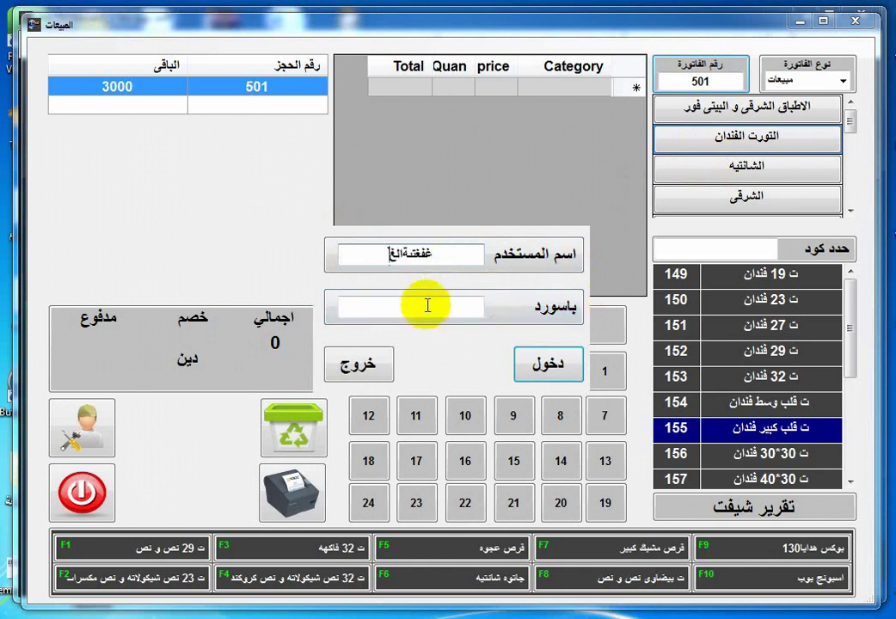
key("BackSpace")
left_click(427, 305)
type("******")
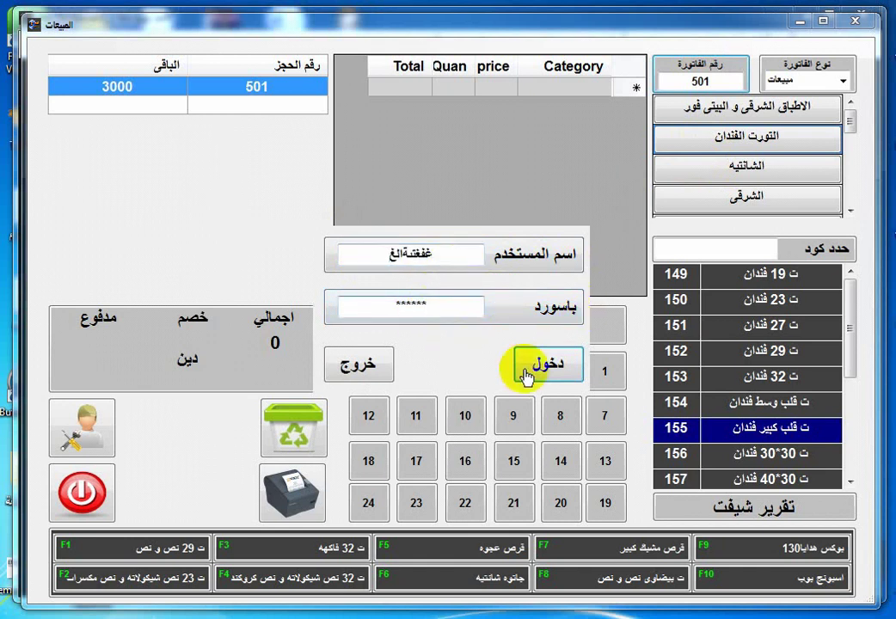
left_click(526, 372)
left_click(492, 377)
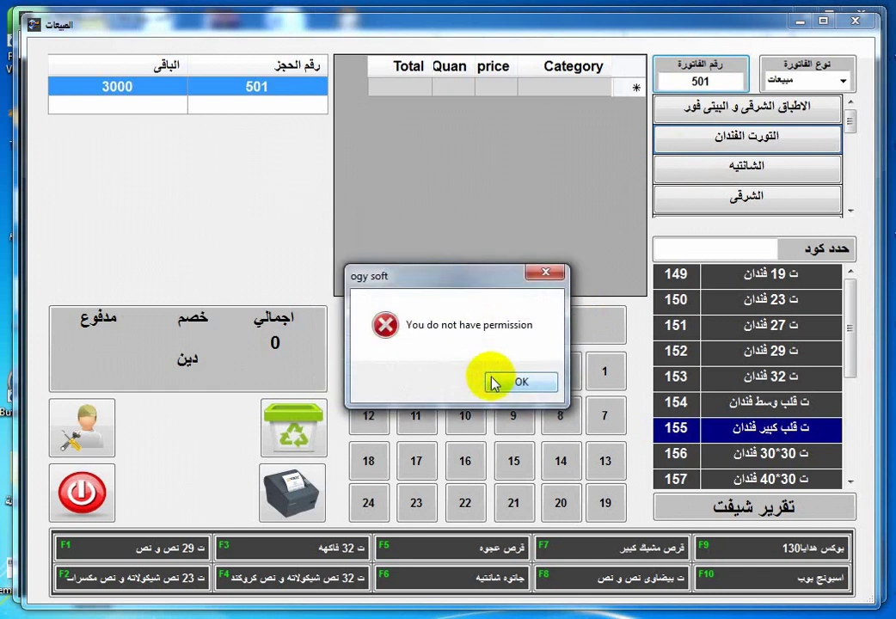
left_click(528, 384)
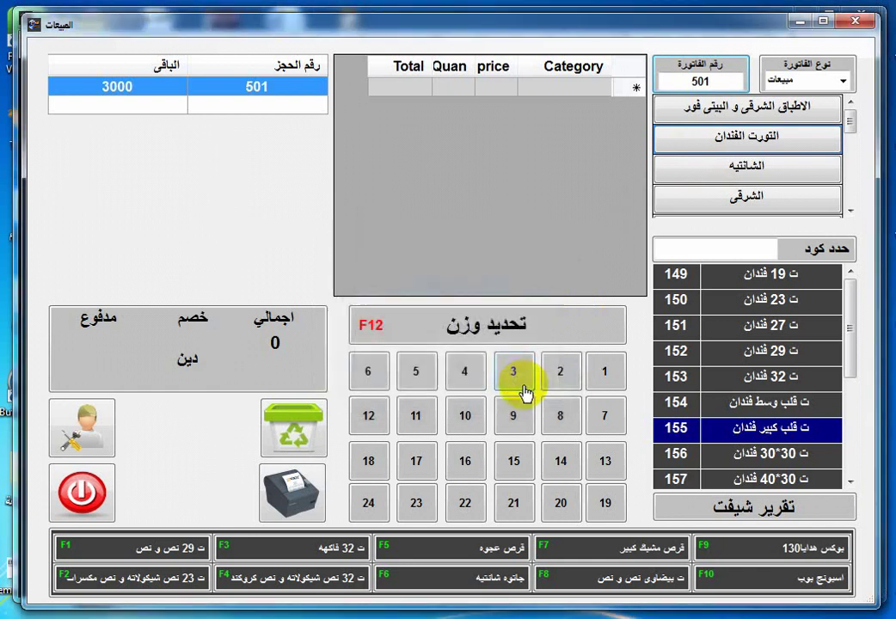
Log in with the administrator username and password to load invoice 501.
left_click(713, 79)
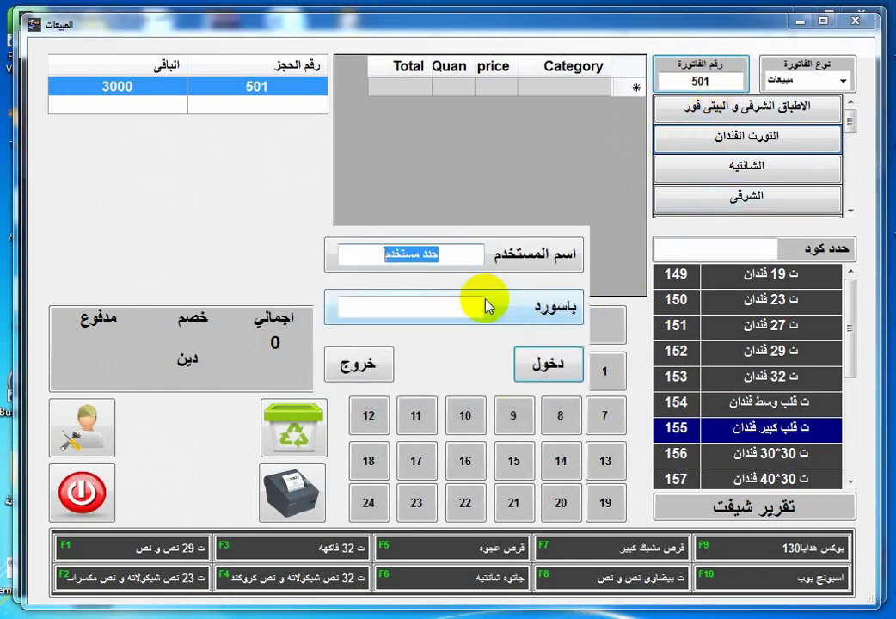
key("BackSpace")
type("o")
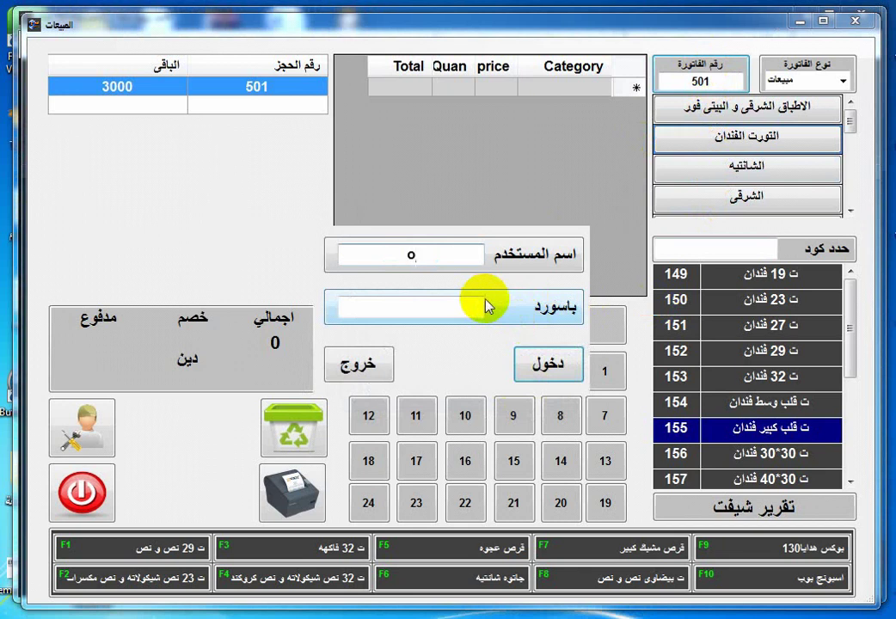
type("gy soft")
left_click(444, 308)
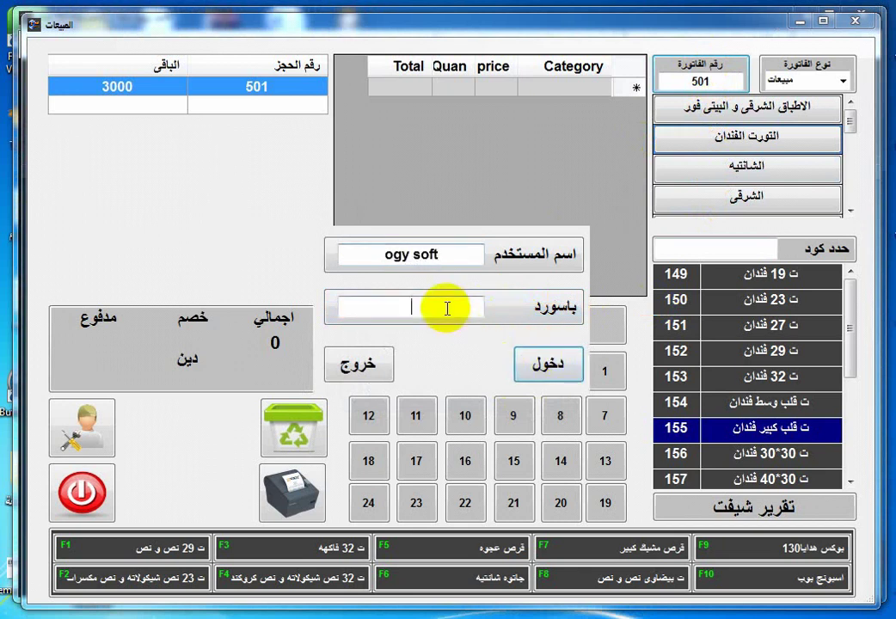
type("1234")
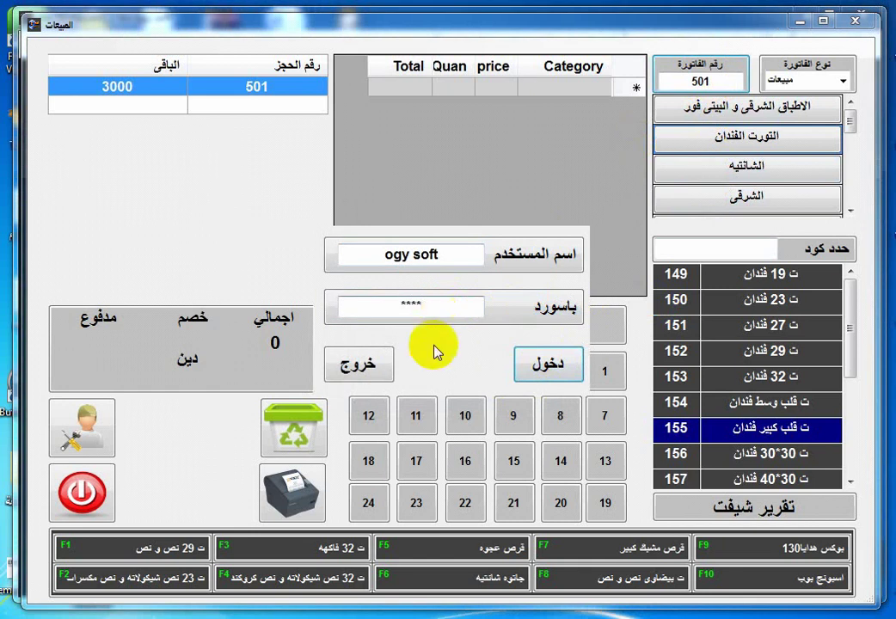
left_click(570, 376)
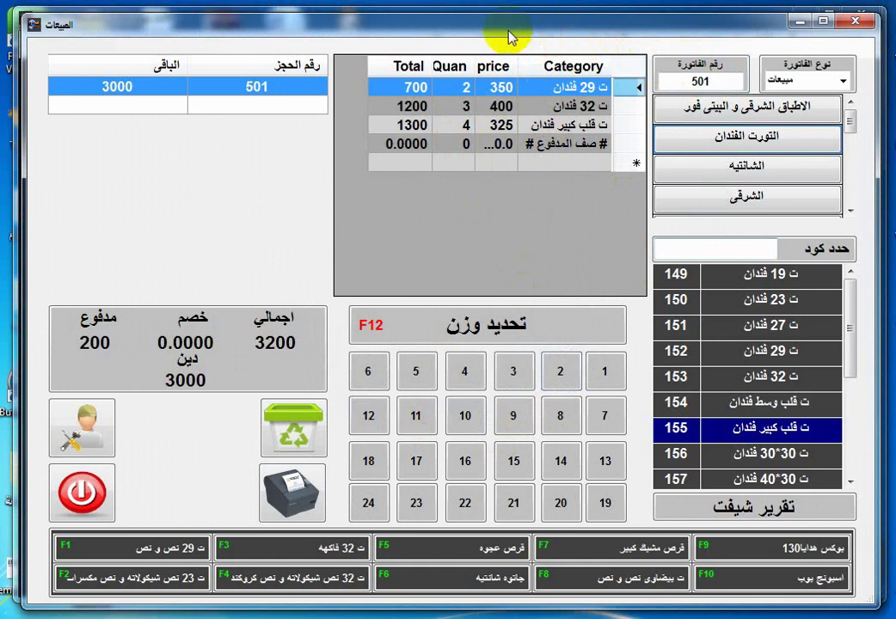
Try reopening reservation 501's invoice, cancel the login prompt and dismiss the permission warning.
left_click_drag(508, 32, 502, 31)
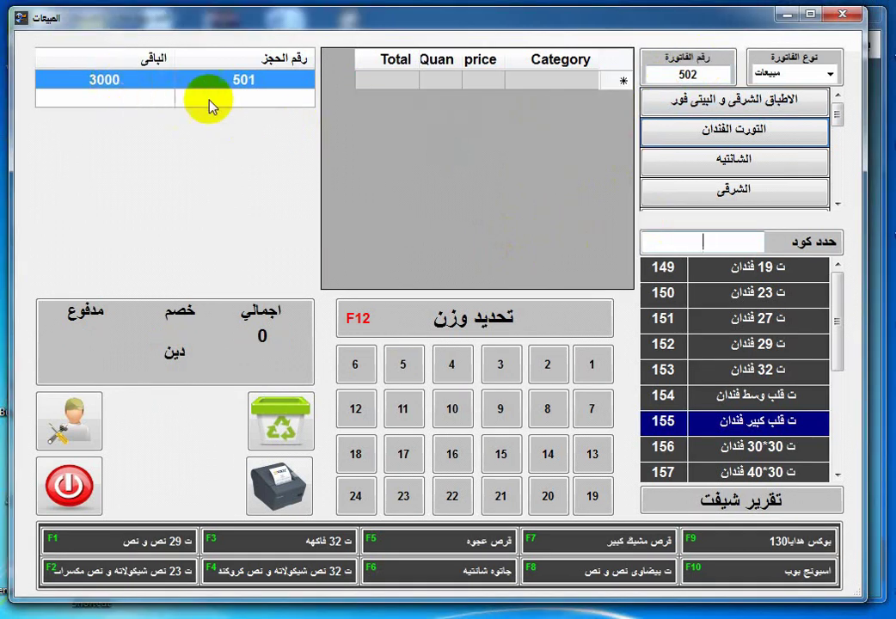
double_click(248, 86)
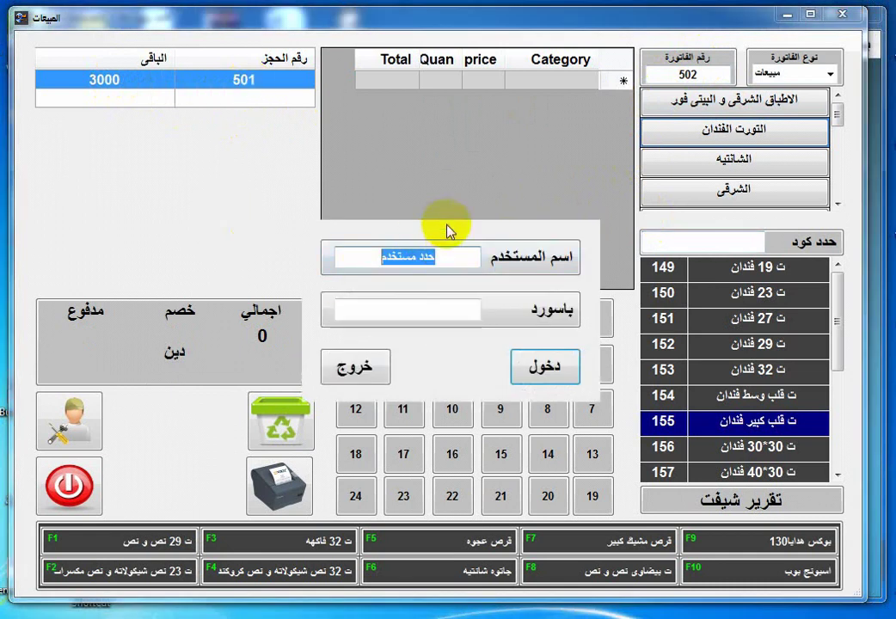
left_click(376, 365)
left_click(521, 376)
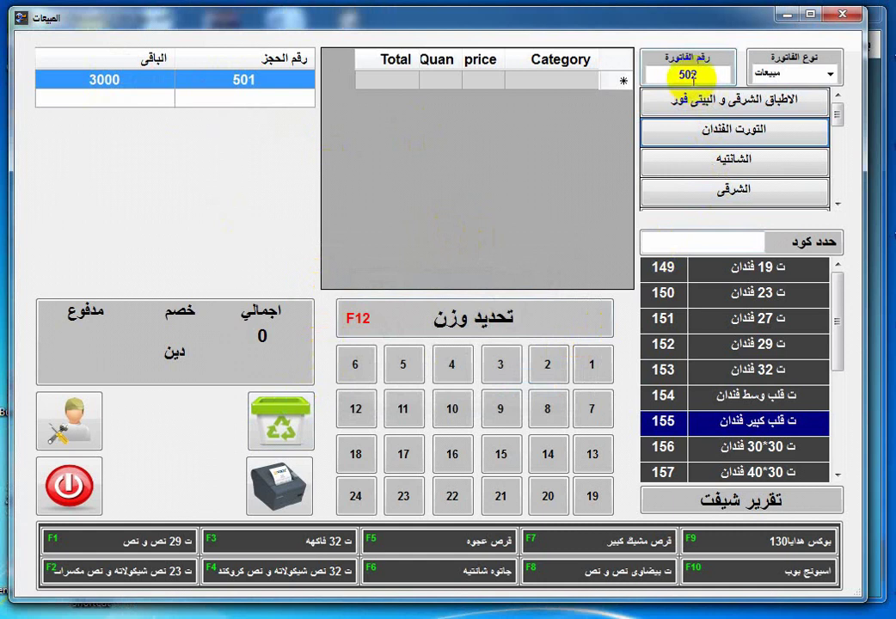
Add one ت 27 فندان and three ت 29 فندان to invoice 502.
left_click(744, 327)
left_click(594, 362)
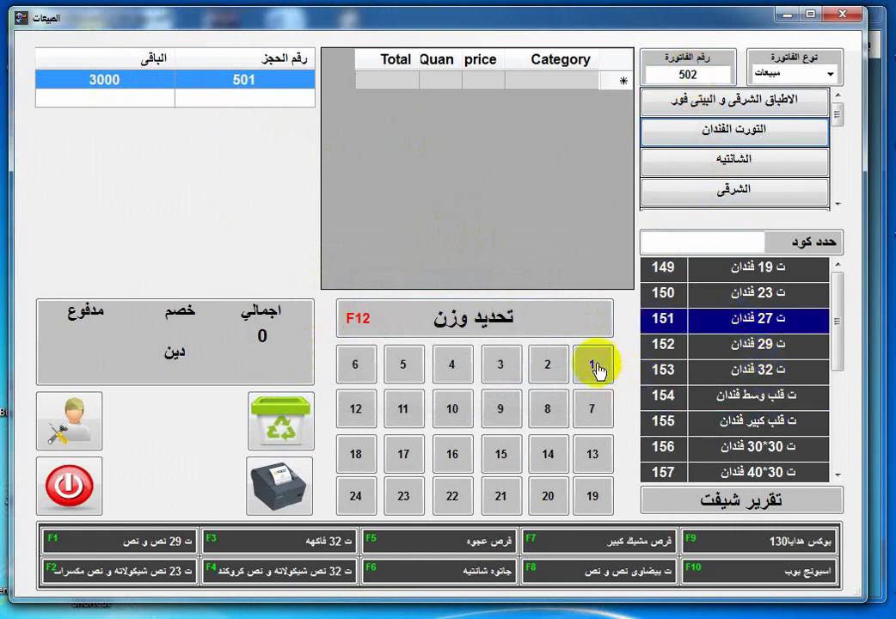
left_click(730, 344)
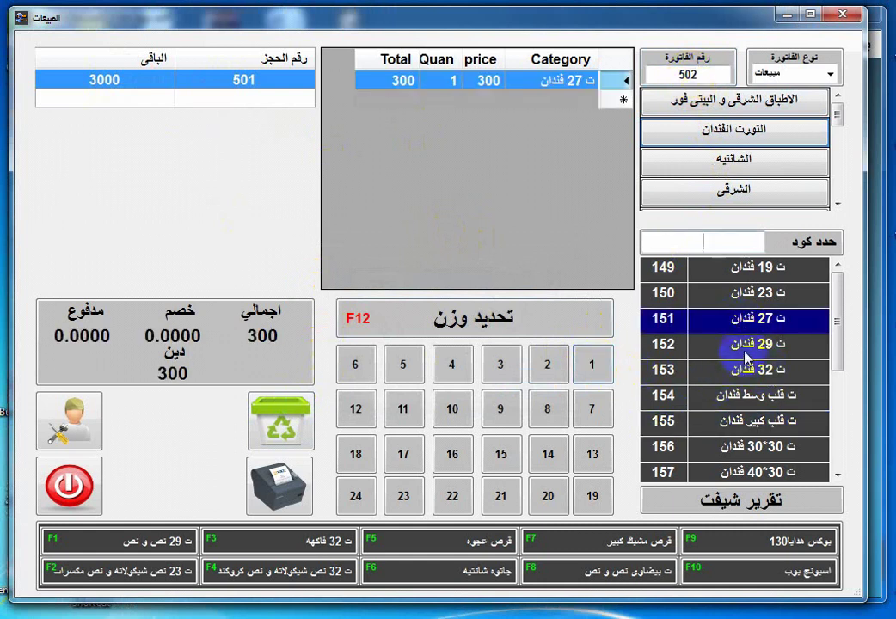
left_click(510, 372)
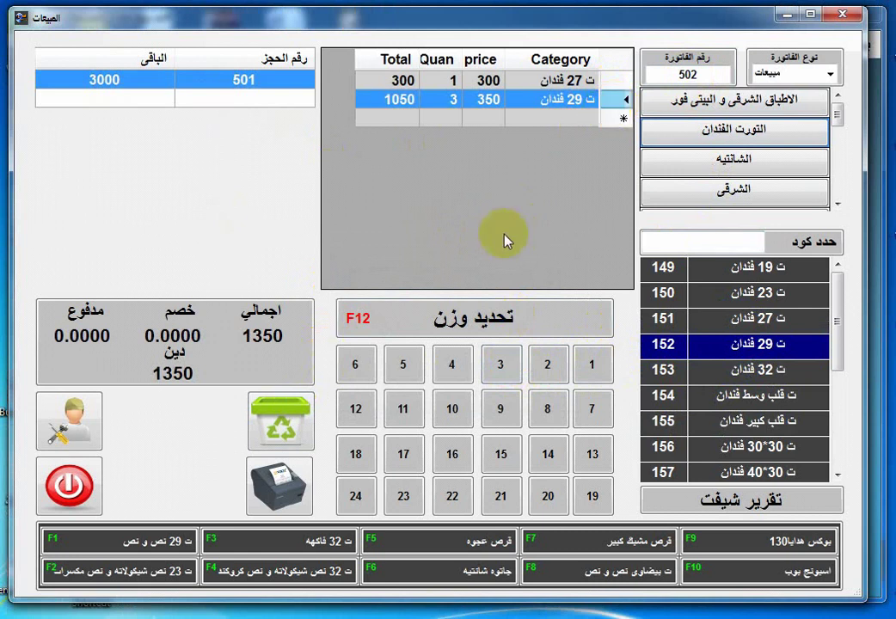
Attempt to delete the invoice, dismiss the login and permission prompts, then close the sales screen.
left_click(283, 425)
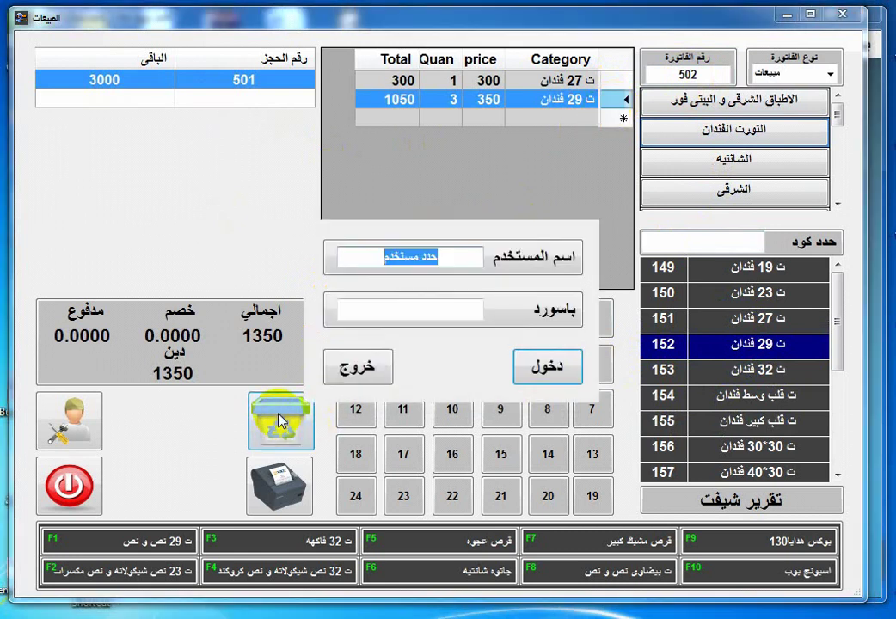
left_click(344, 370)
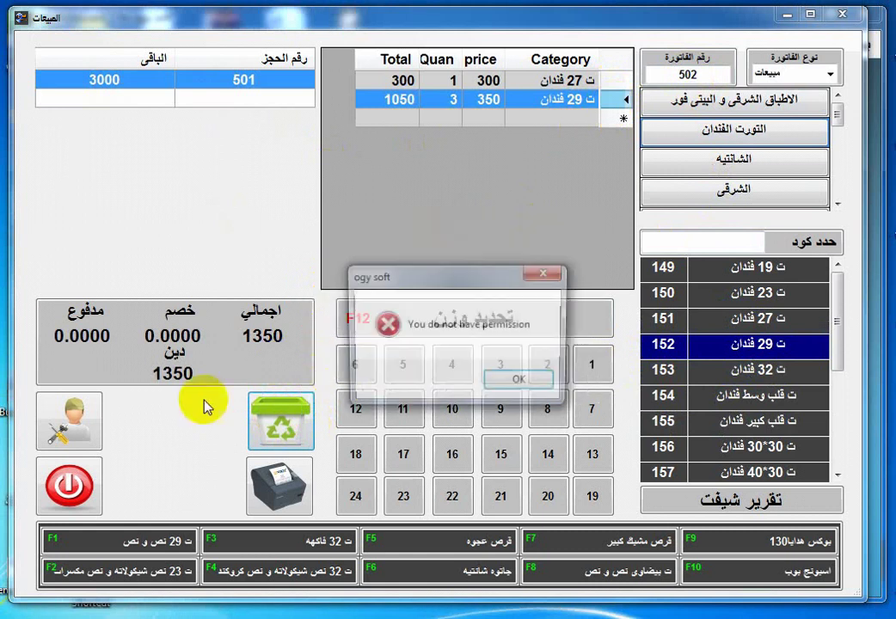
left_click(534, 384)
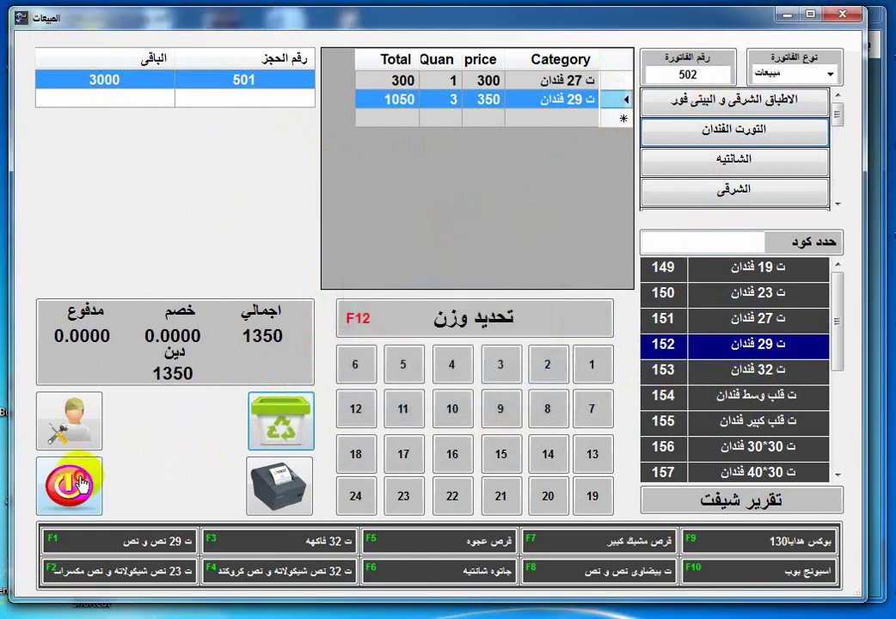
left_click(69, 485)
Open الصلاحيات under بيانات رئيسية and scroll across the permission columns.
left_click(821, 44)
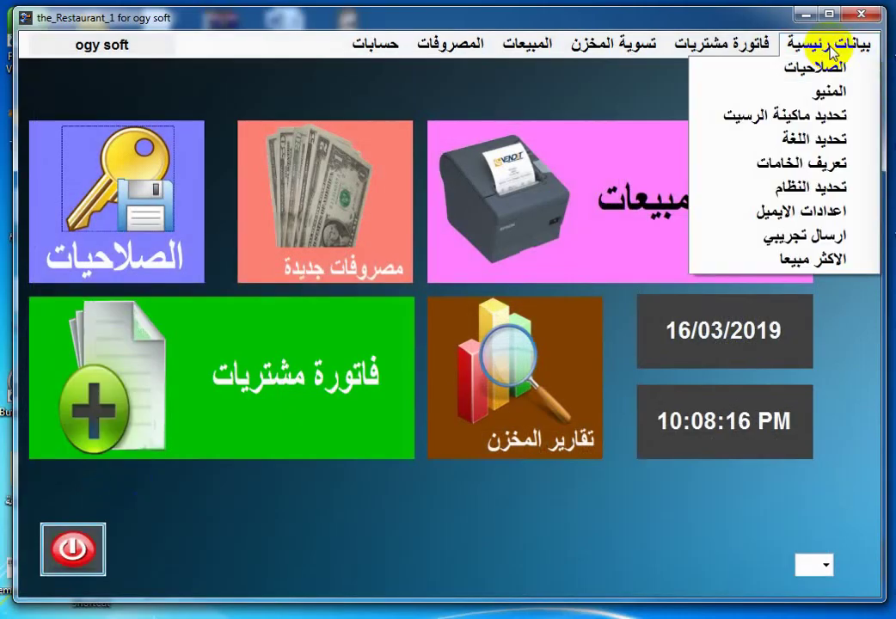
left_click(823, 70)
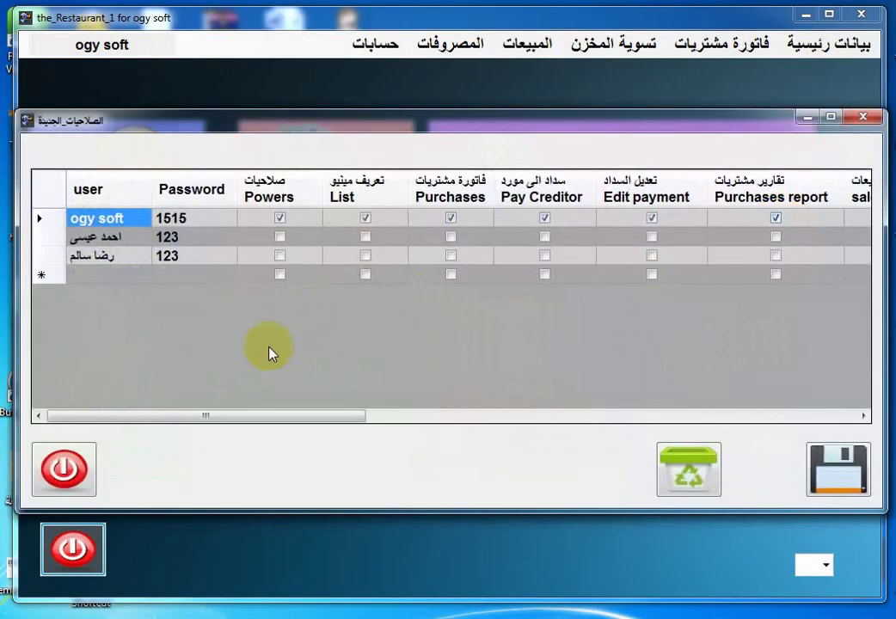
left_click_drag(266, 416, 834, 440)
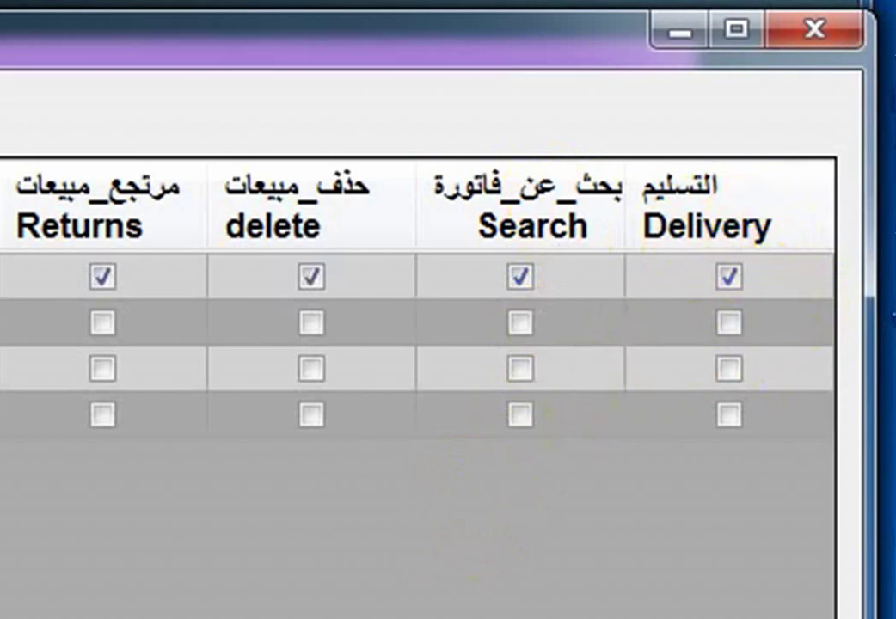
scroll(430, 344, "left", 10)
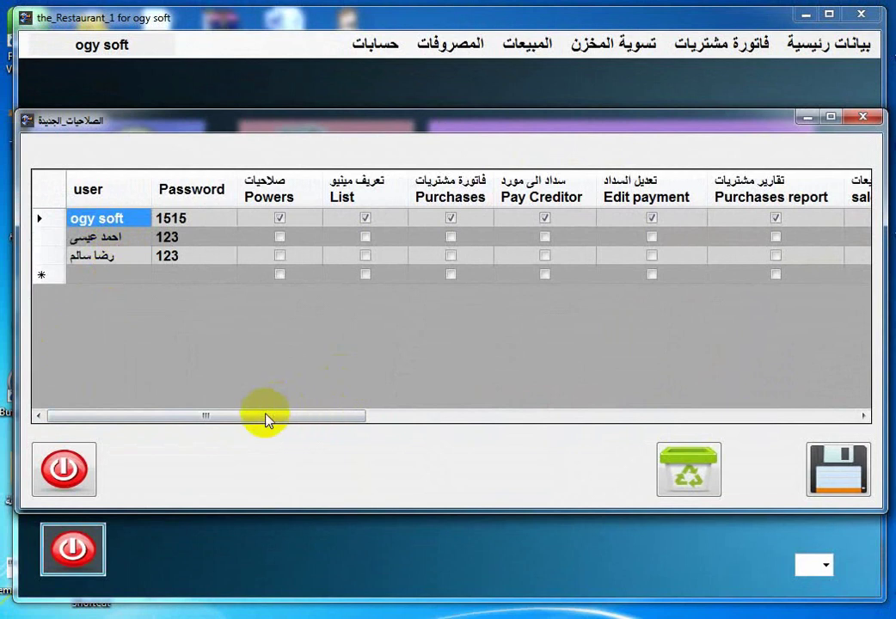
Grant the second and third users delete rights and save the permissions grid.
left_click_drag(265, 418, 609, 438)
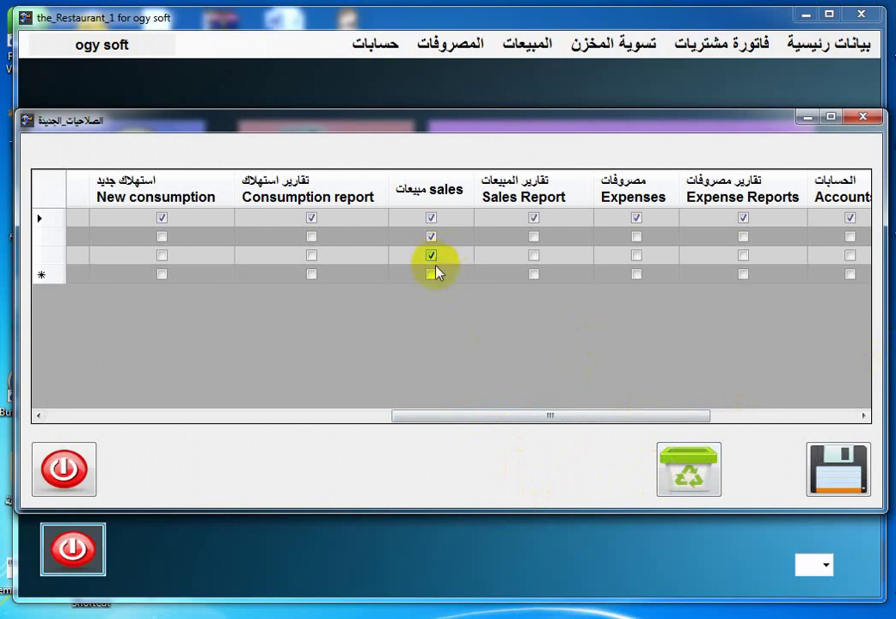
left_click_drag(440, 418, 767, 439)
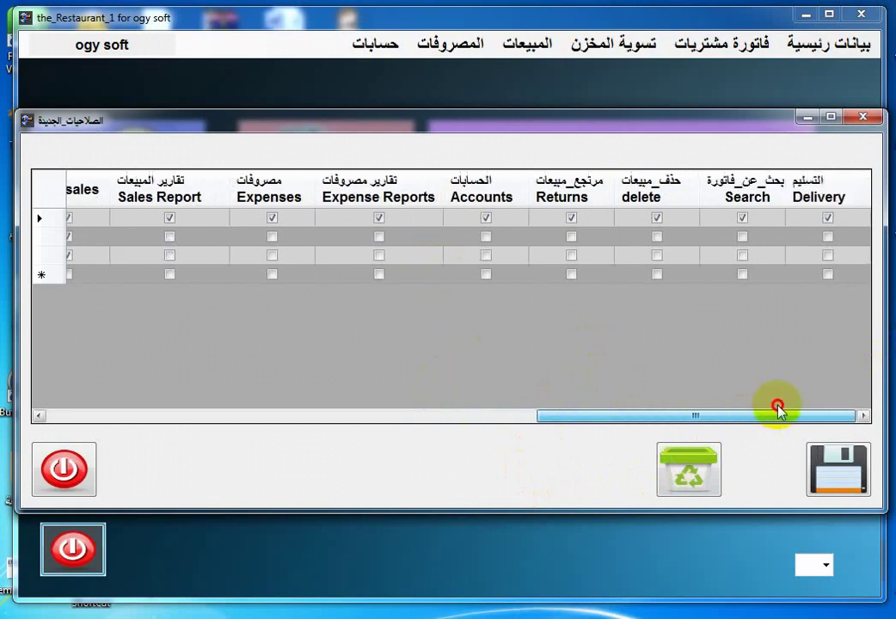
left_click(658, 257)
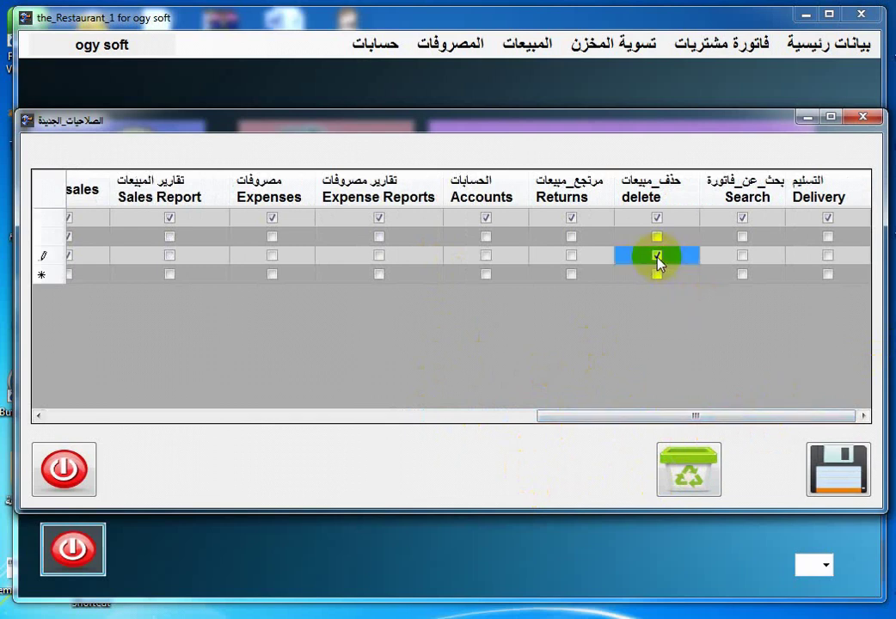
left_click(658, 239)
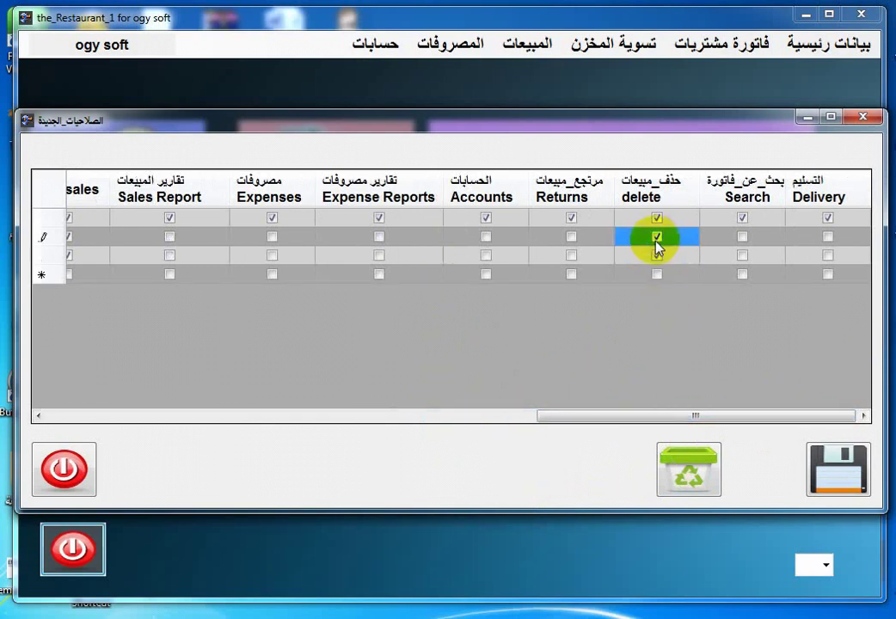
left_click(847, 480)
left_click(487, 378)
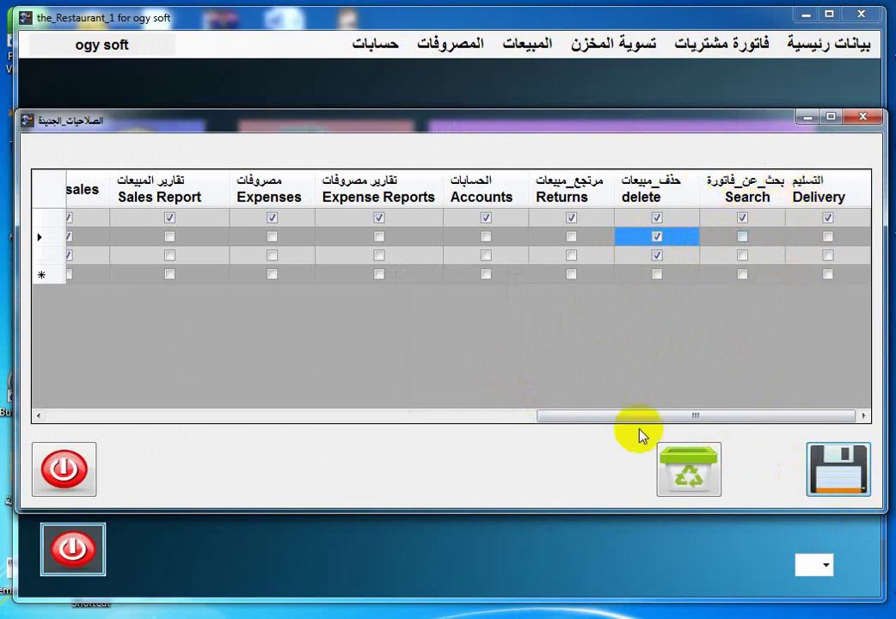
Close the permissions window with the red power button, returning to the main dashboard.
mouse_move(435, 127)
left_mouse_down()
mouse_move(446, 124)
mouse_move(430, 123)
left_mouse_up()
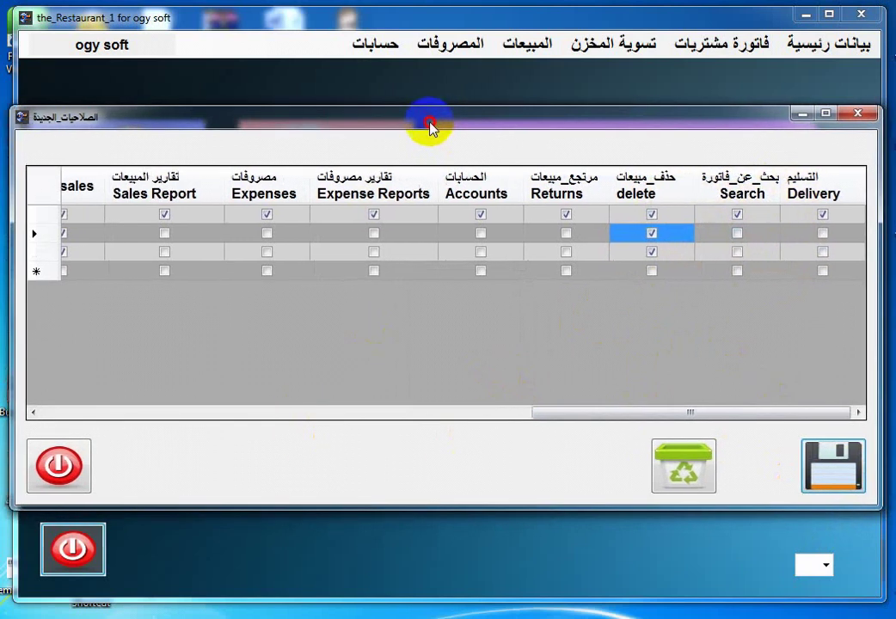
left_click(61, 464)
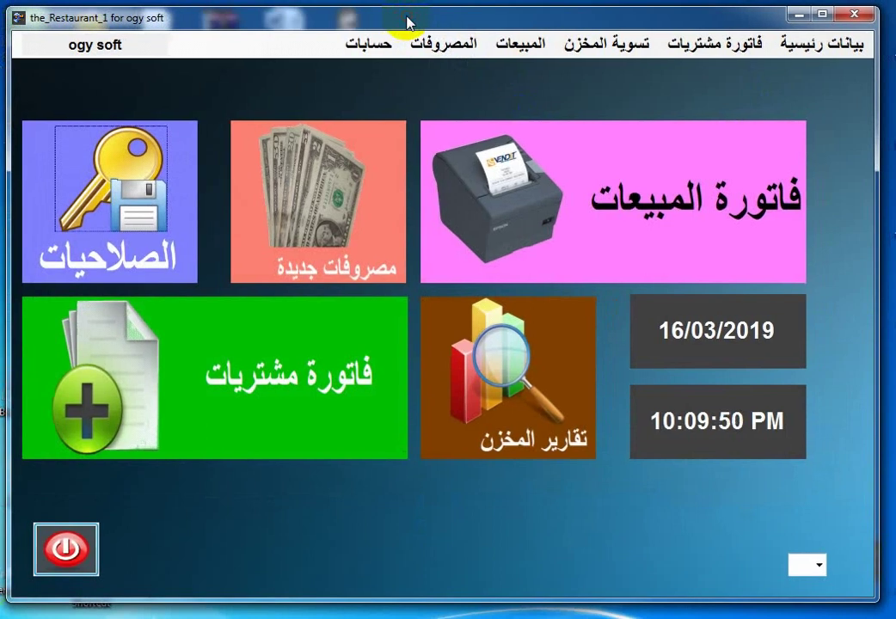
left_click(436, 346)
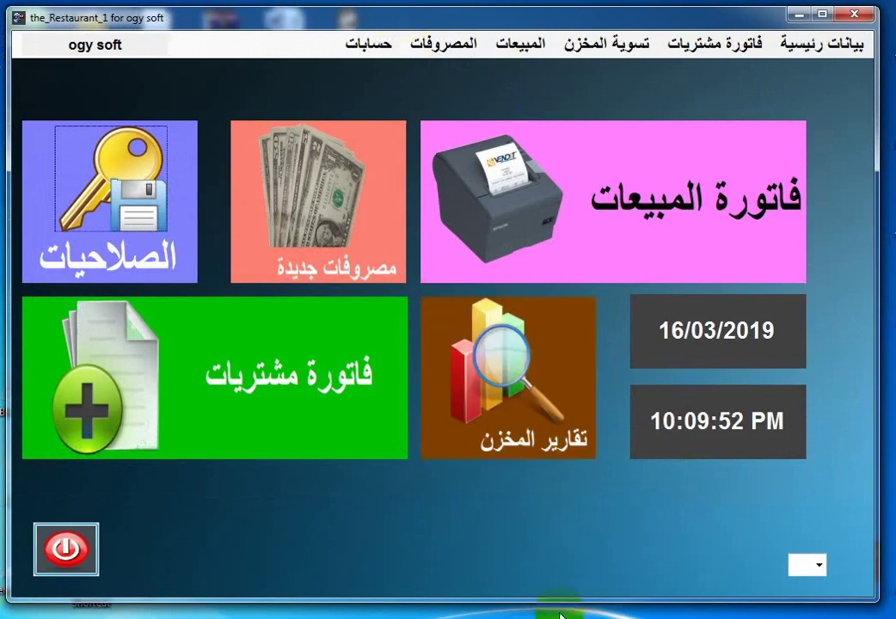